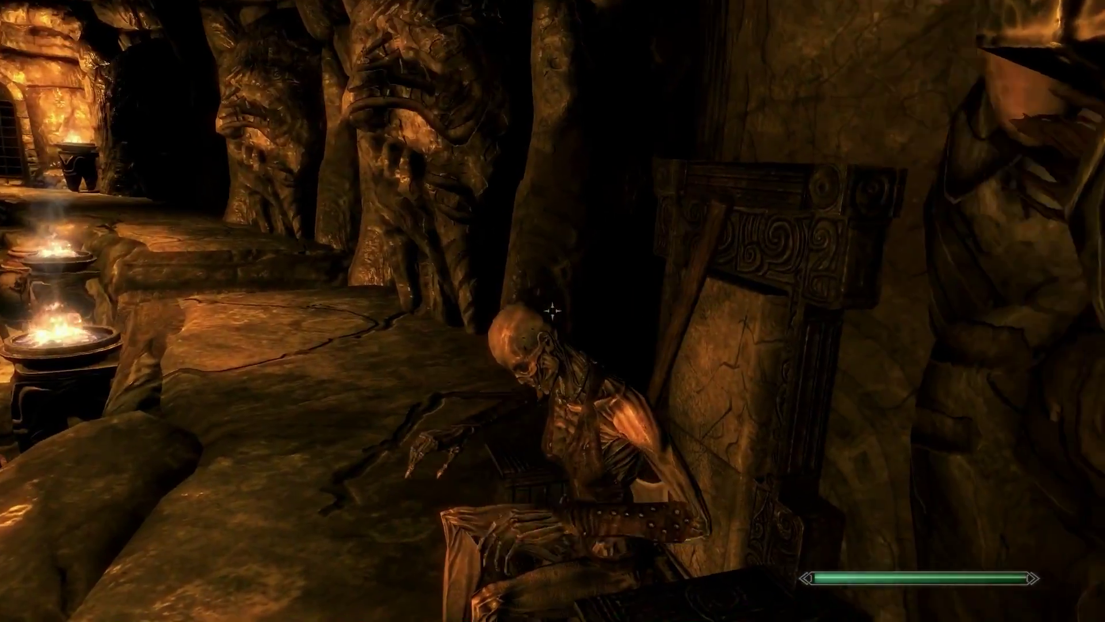
key(r)
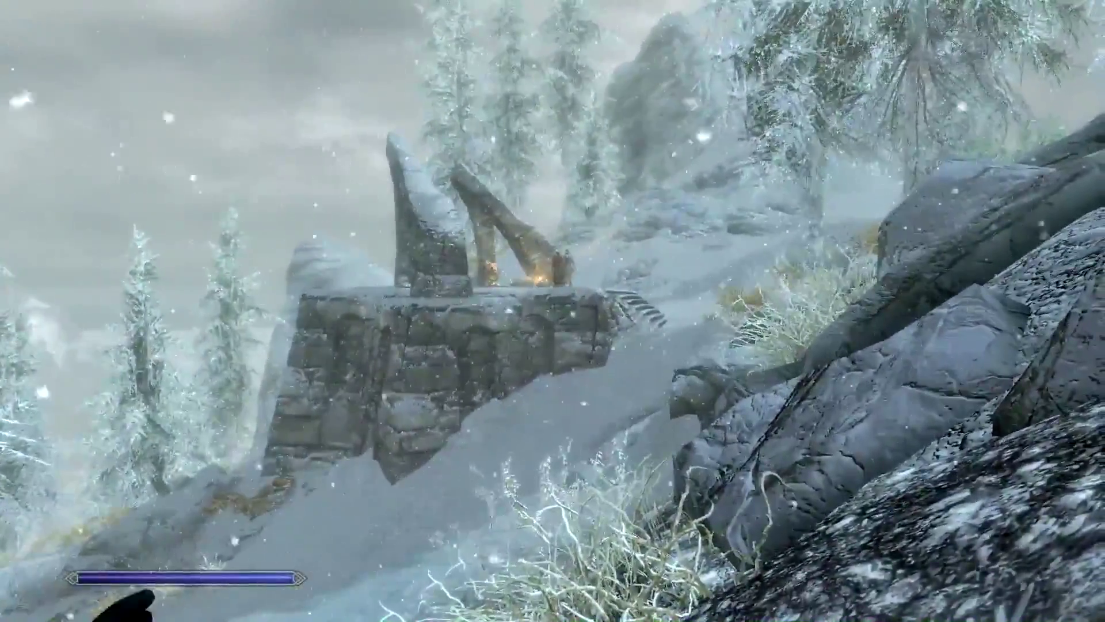
key(r)
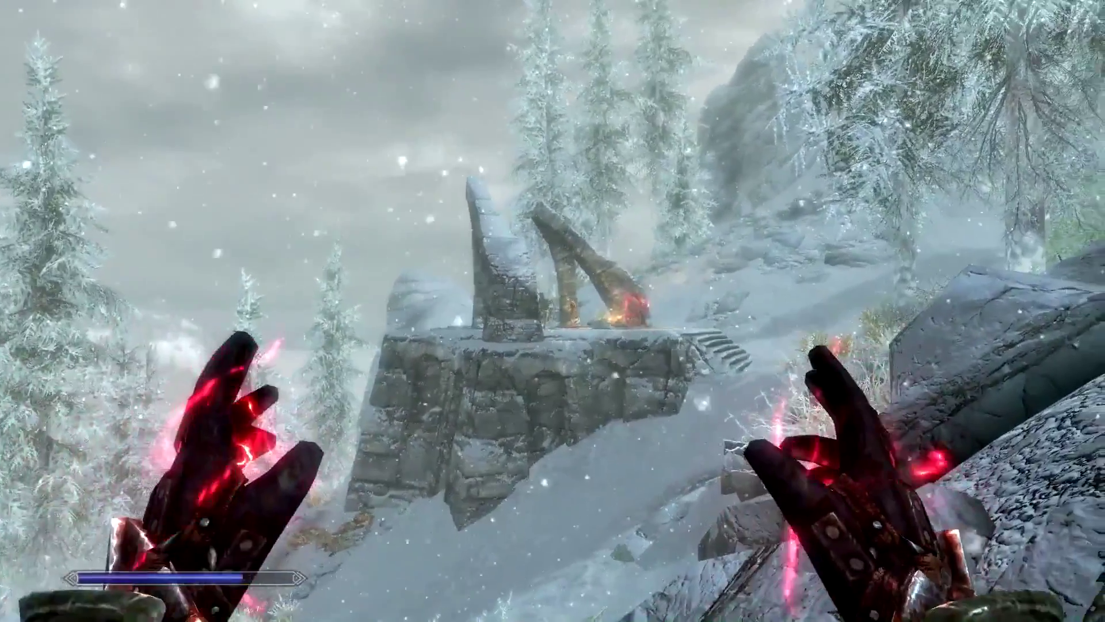
key(r)
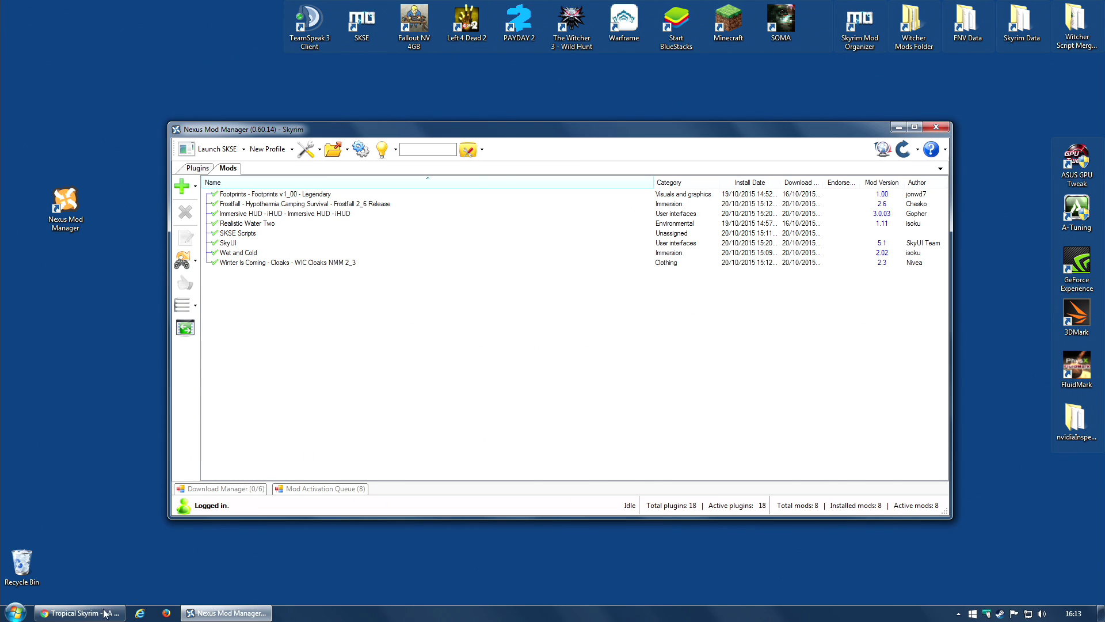
- View the Tropical Skyrim -- A Climate Overhaul mod page in the browser and return to Nexus Mod Manager
click(79, 613)
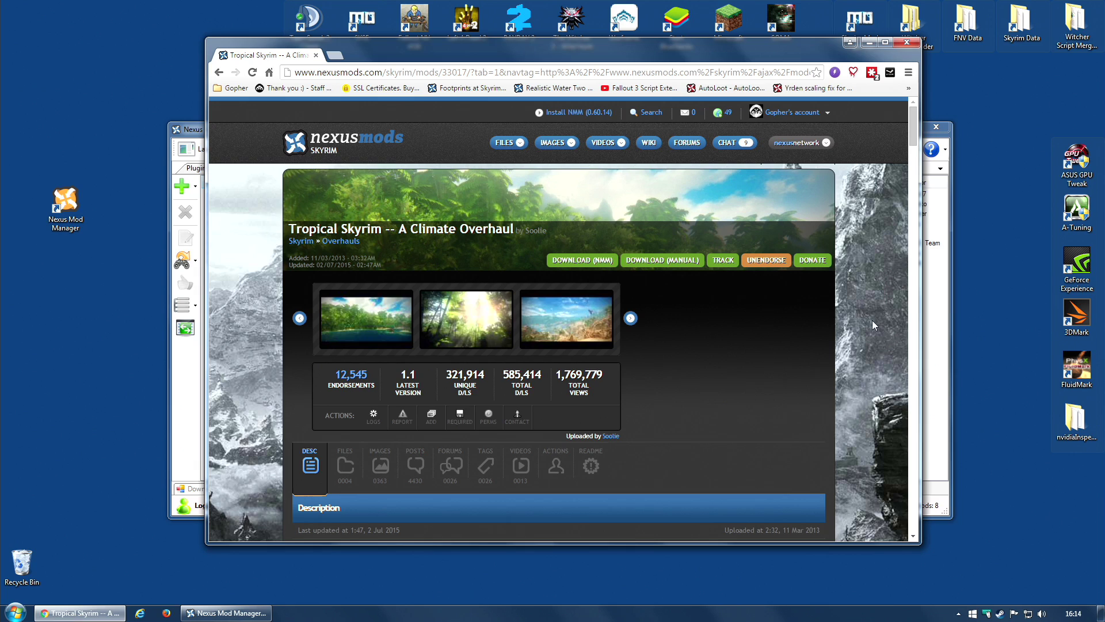
click(871, 42)
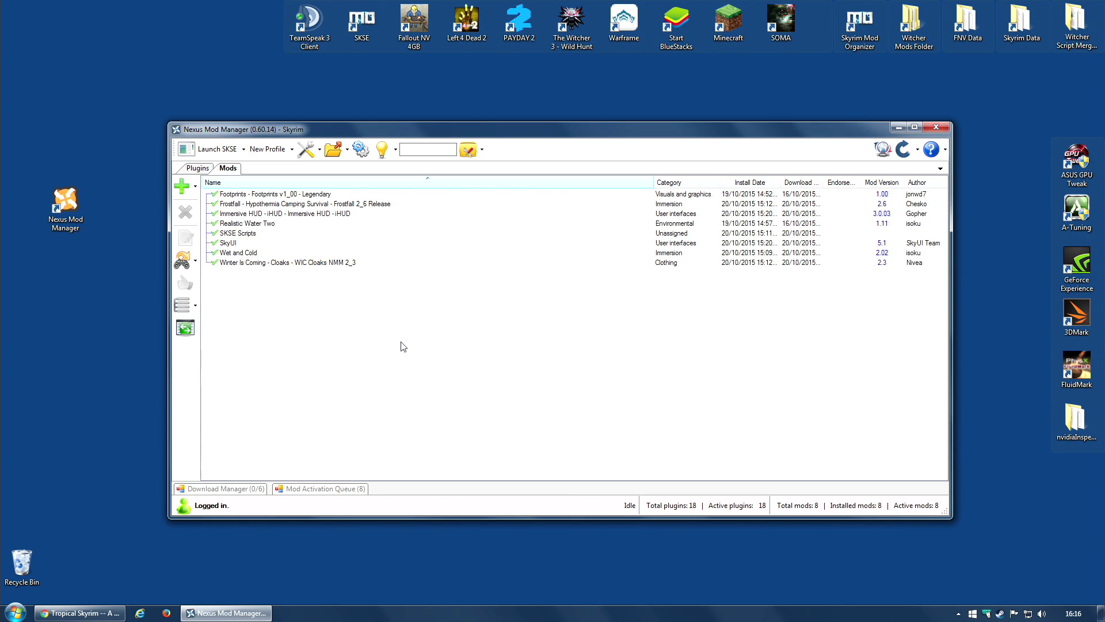
click(77, 613)
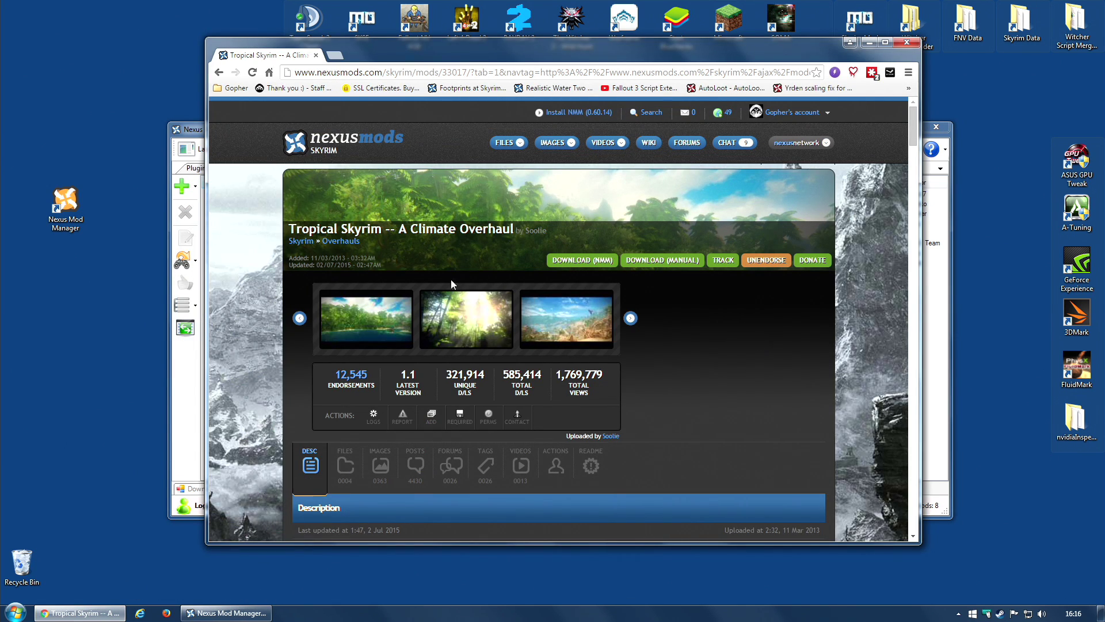
click(870, 42)
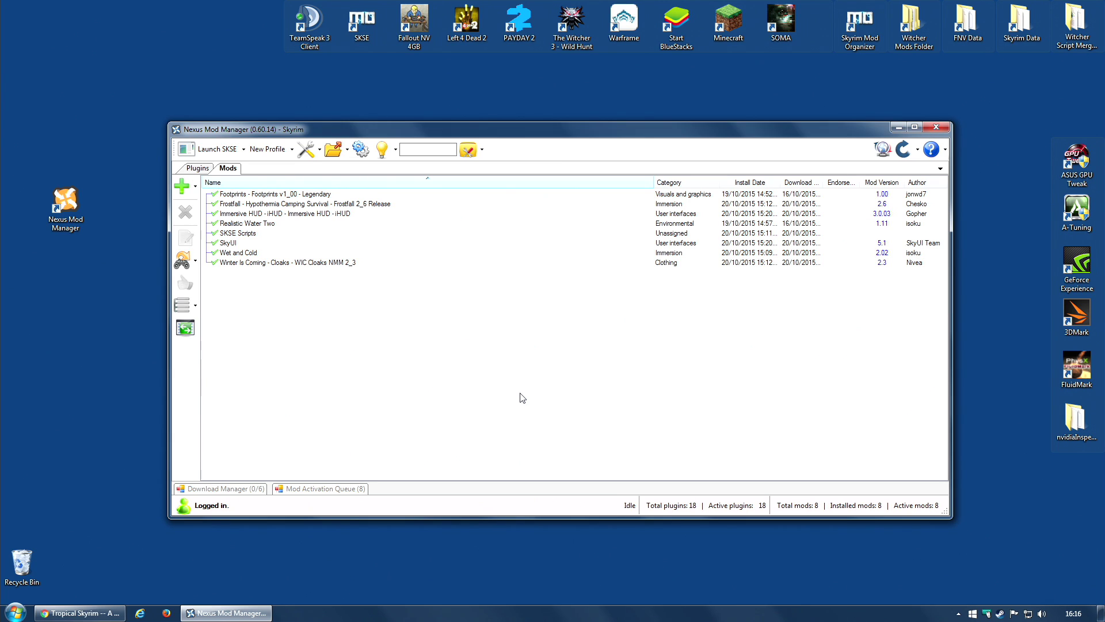
click(79, 613)
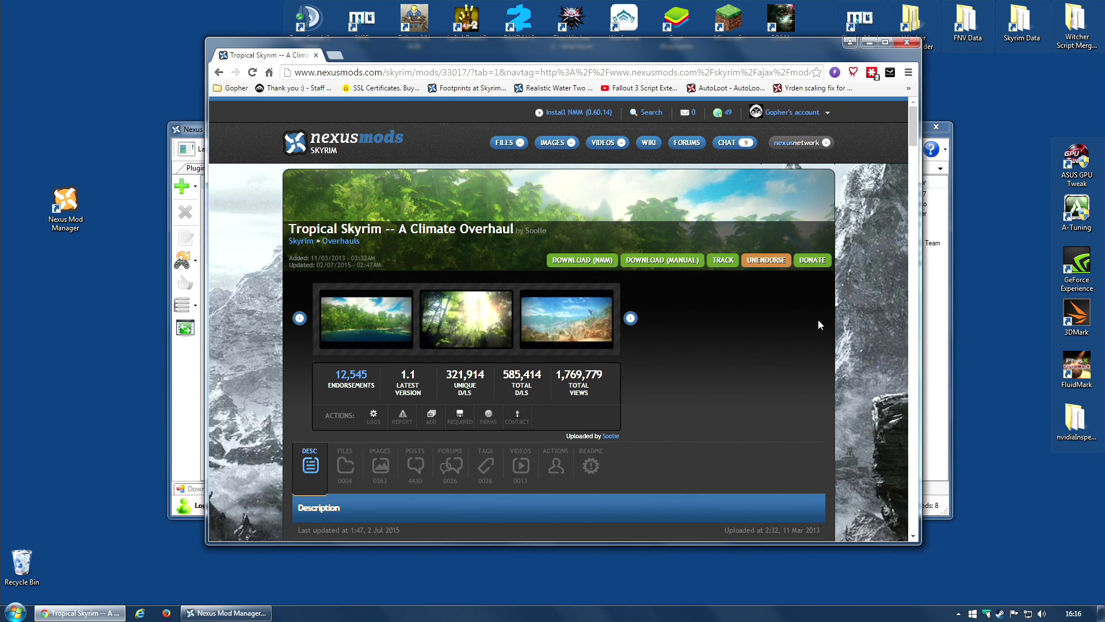
click(870, 43)
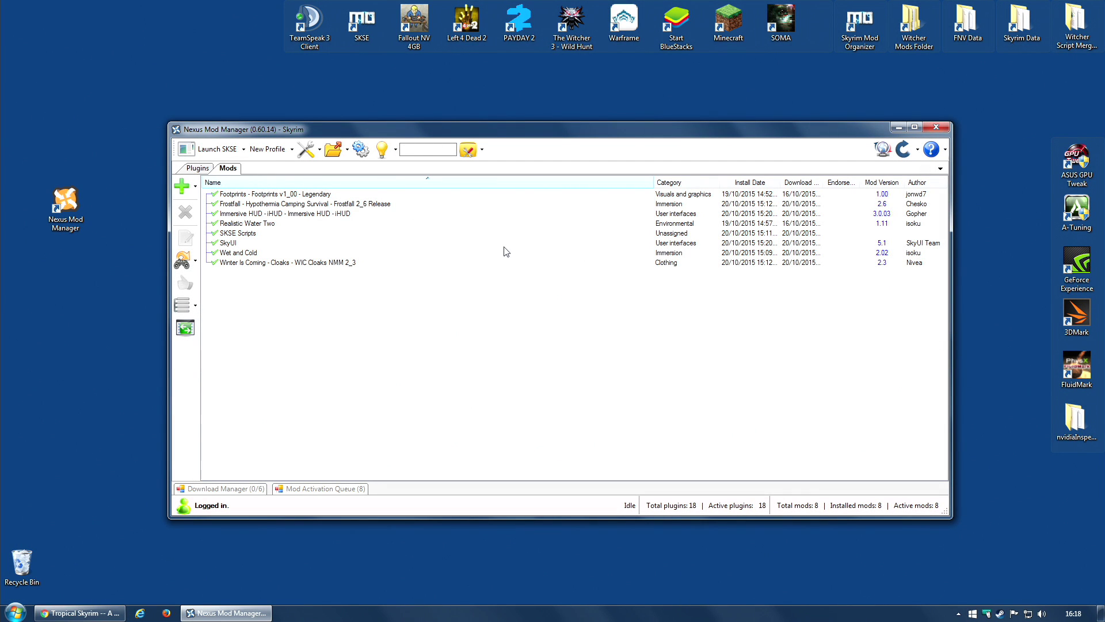
- Create a new mod profile named Winter Profile and check it in the profile list
click(292, 150)
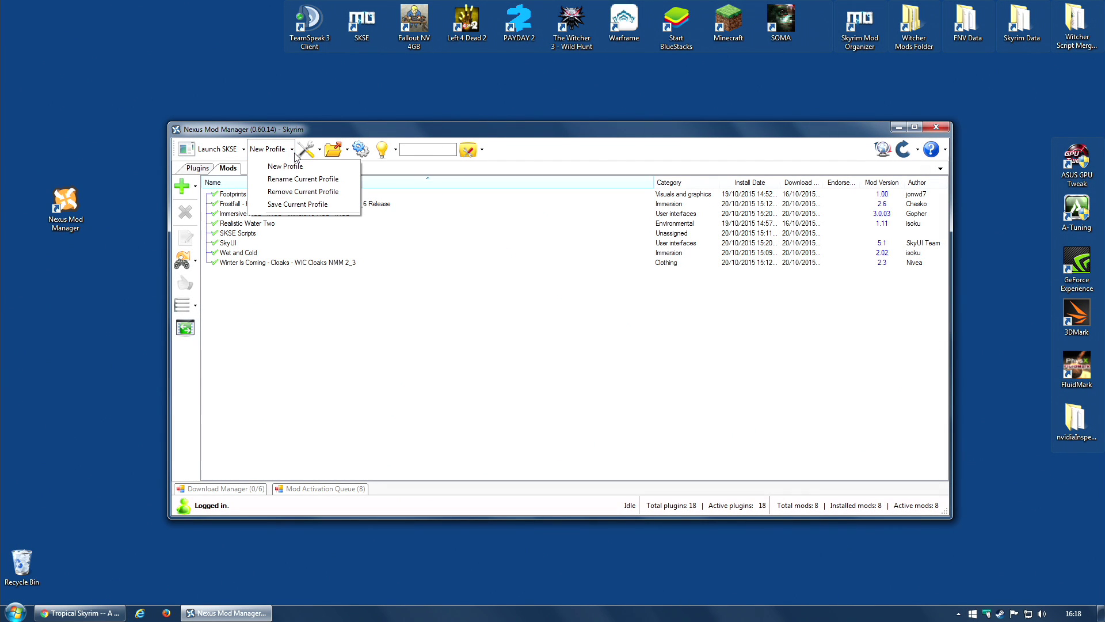
click(243, 165)
click(292, 151)
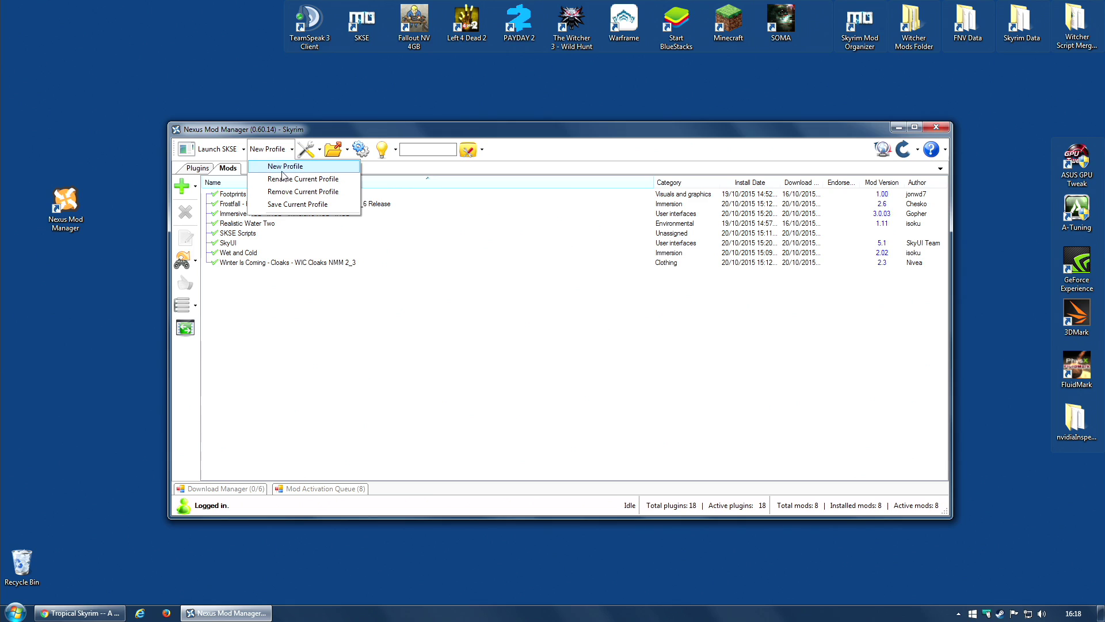
click(283, 168)
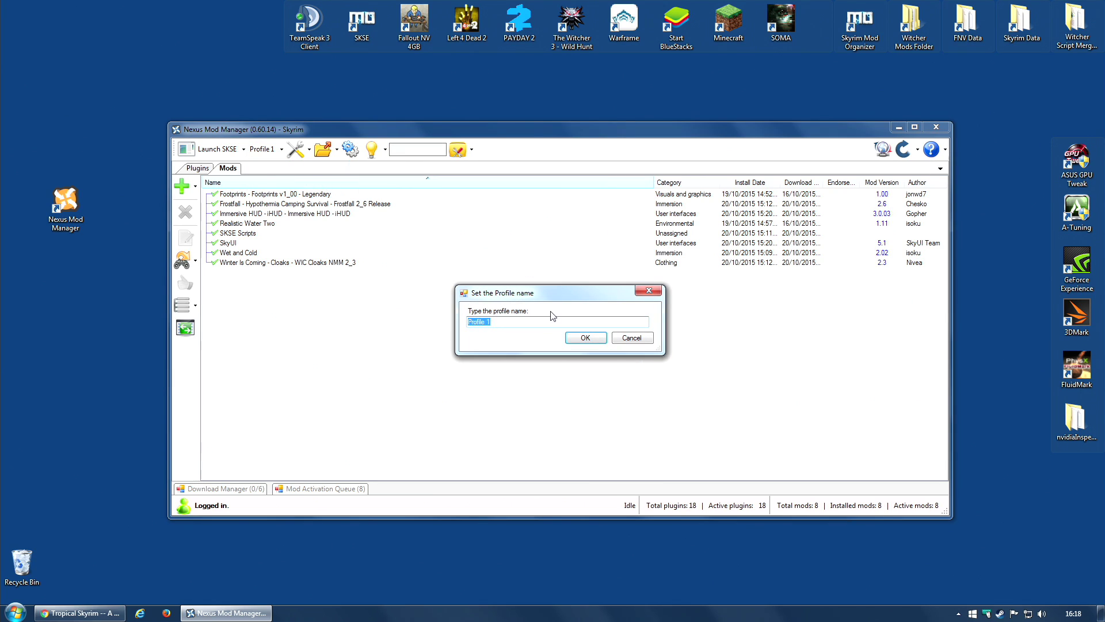
text(Winter)
click(582, 338)
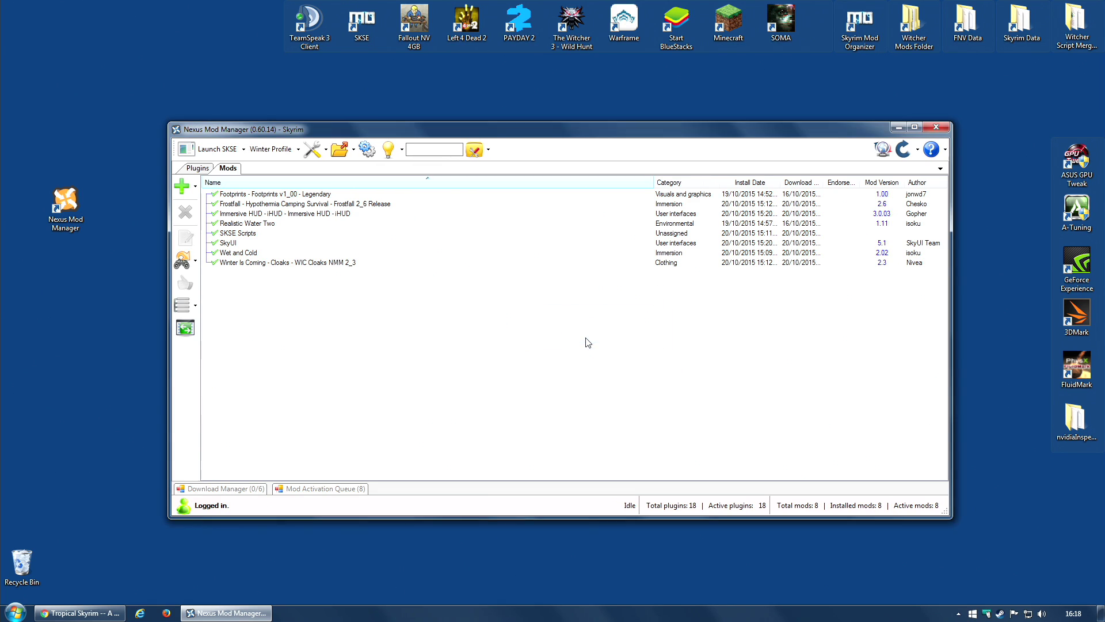
click(300, 150)
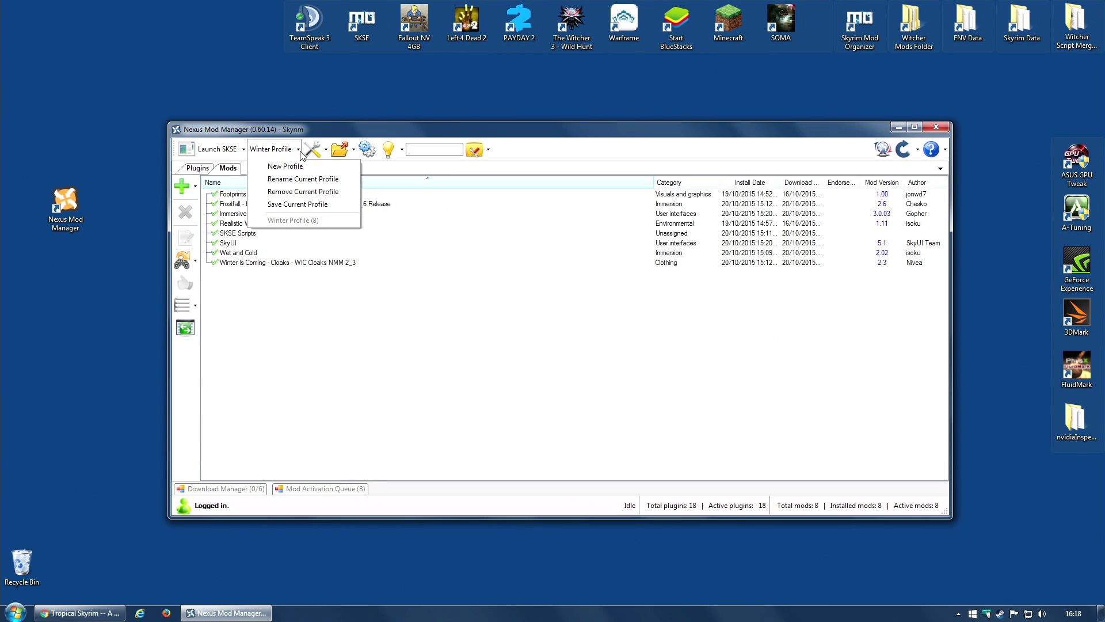
click(301, 154)
click(300, 152)
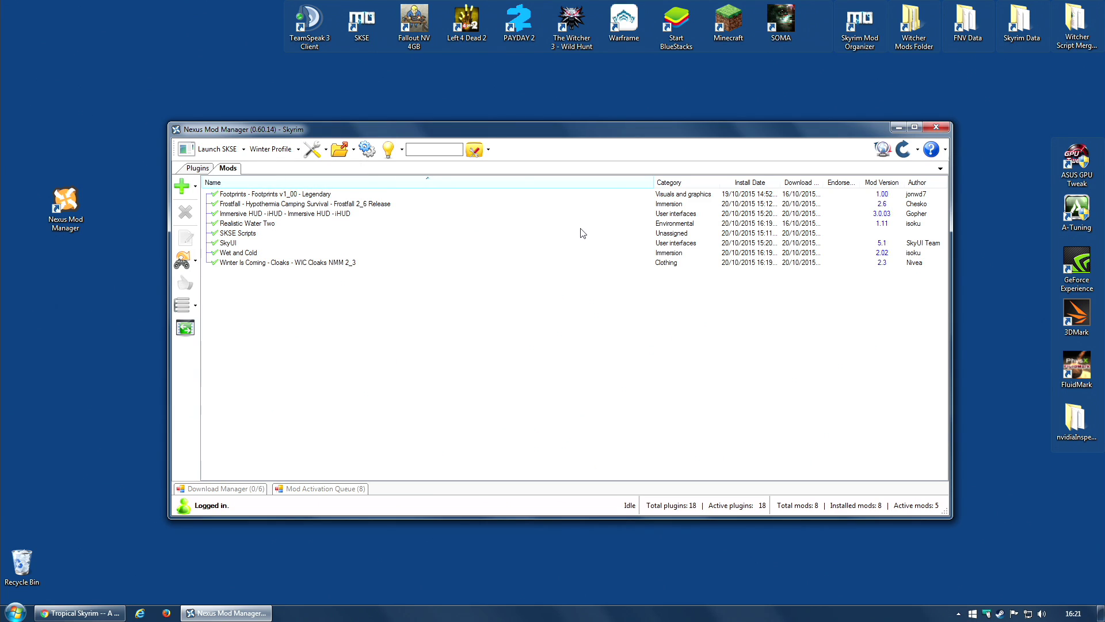
- Create another mod profile named Base Profile
click(299, 149)
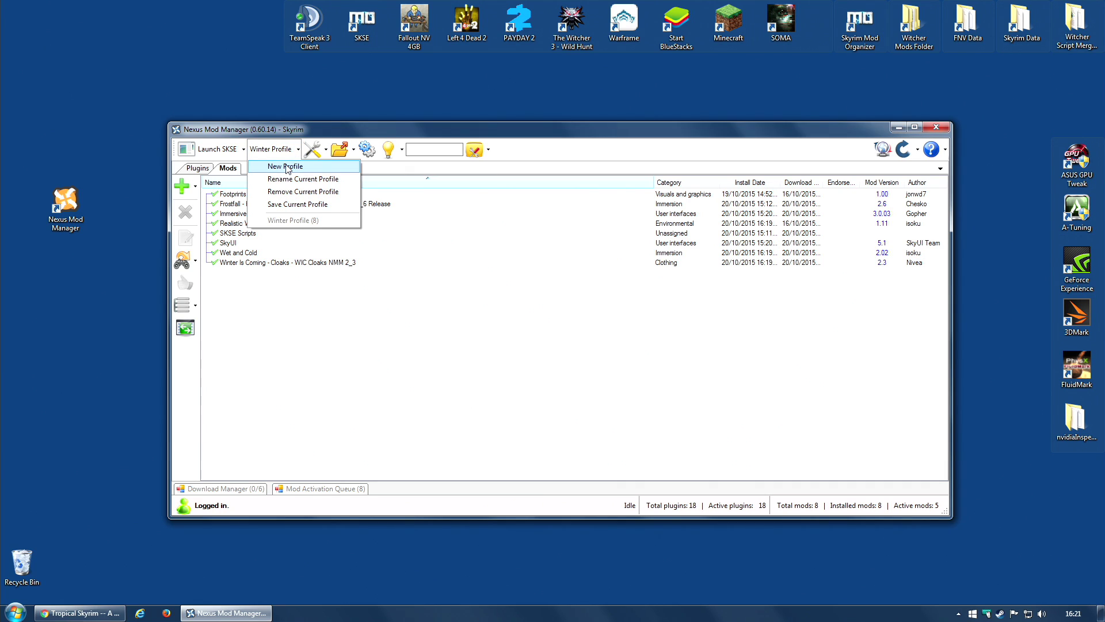
click(286, 167)
text(Base Profile)
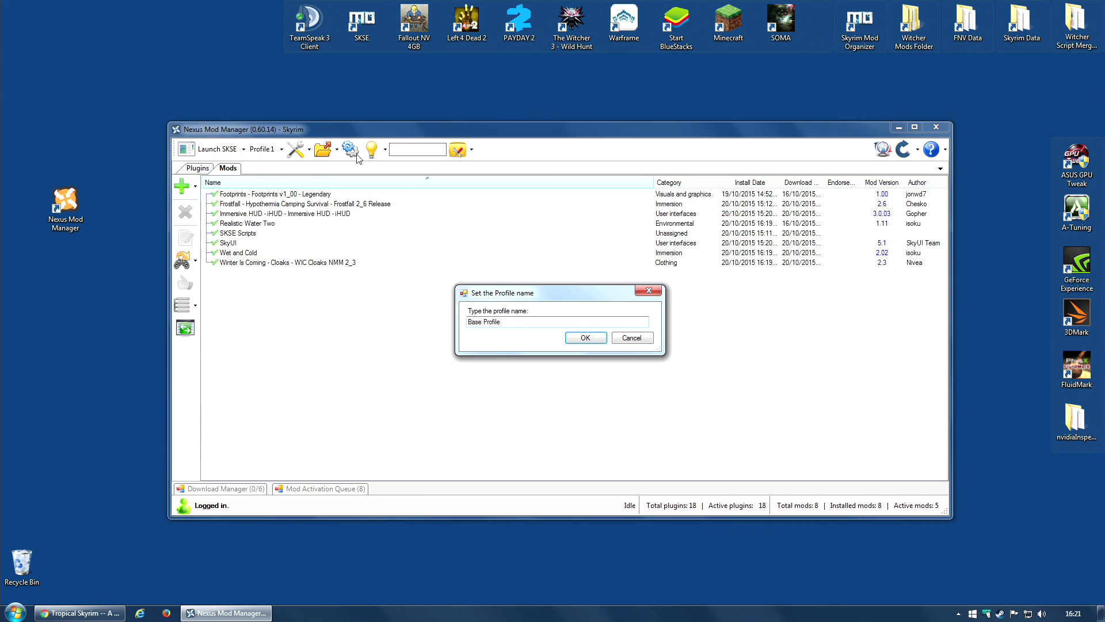
click(584, 338)
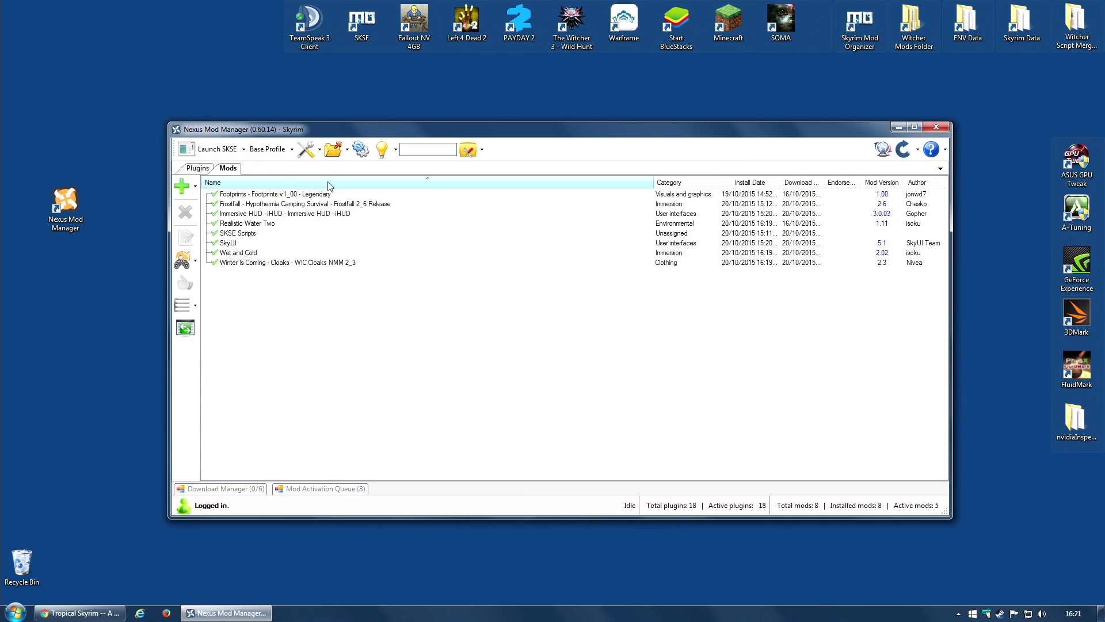
- Disable the Winter Is Coming - Cloaks and Wet and Cold mods in the Base Profile
click(252, 263)
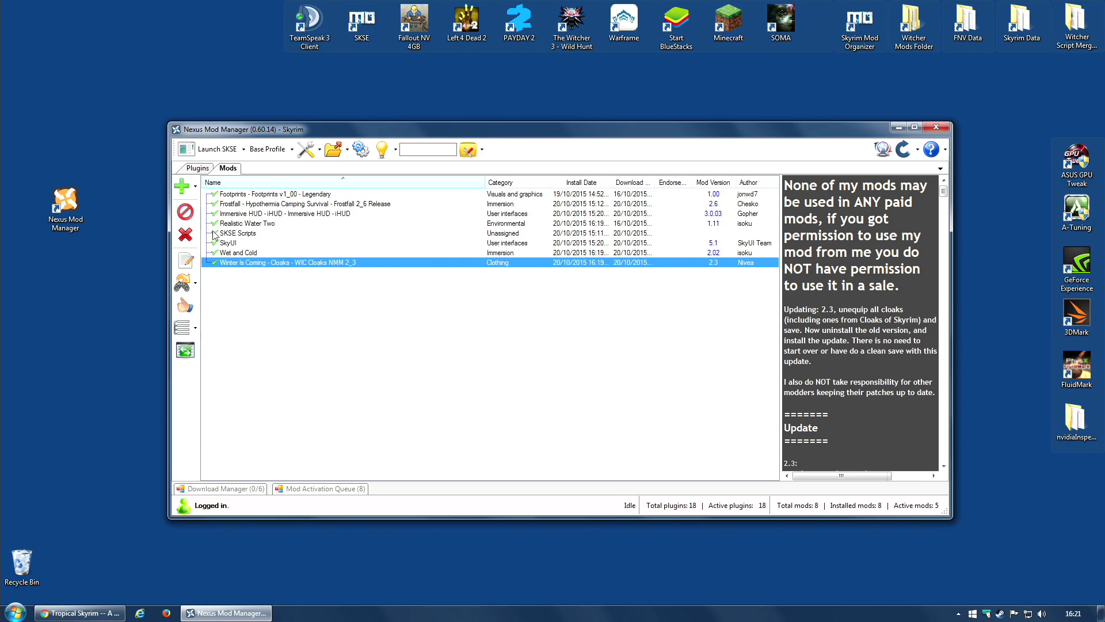
right_click(240, 268)
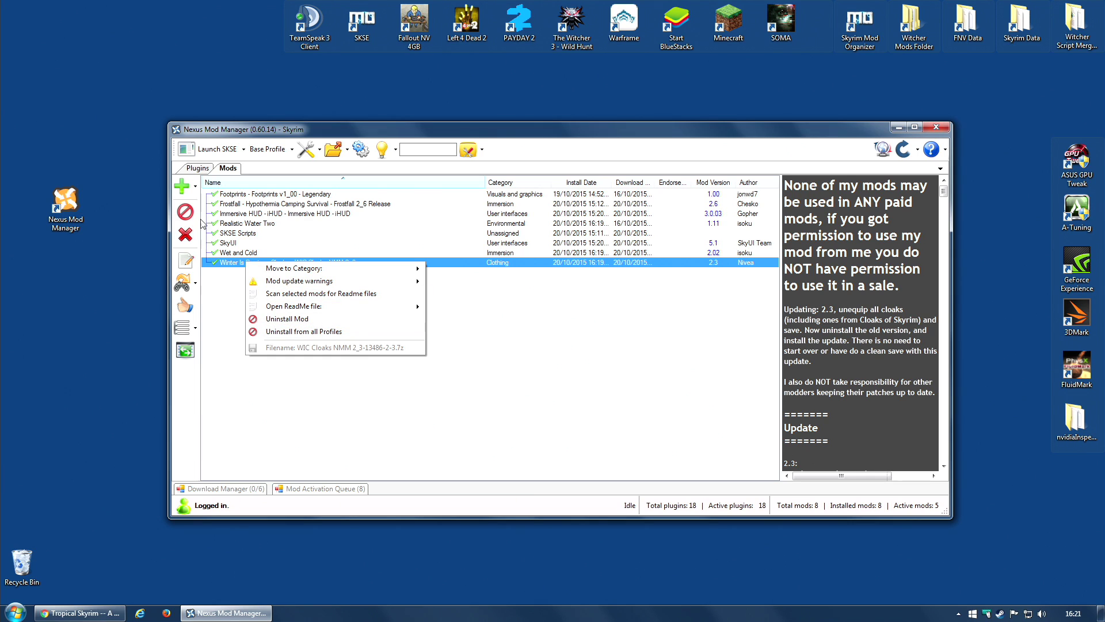
click(219, 306)
click(245, 262)
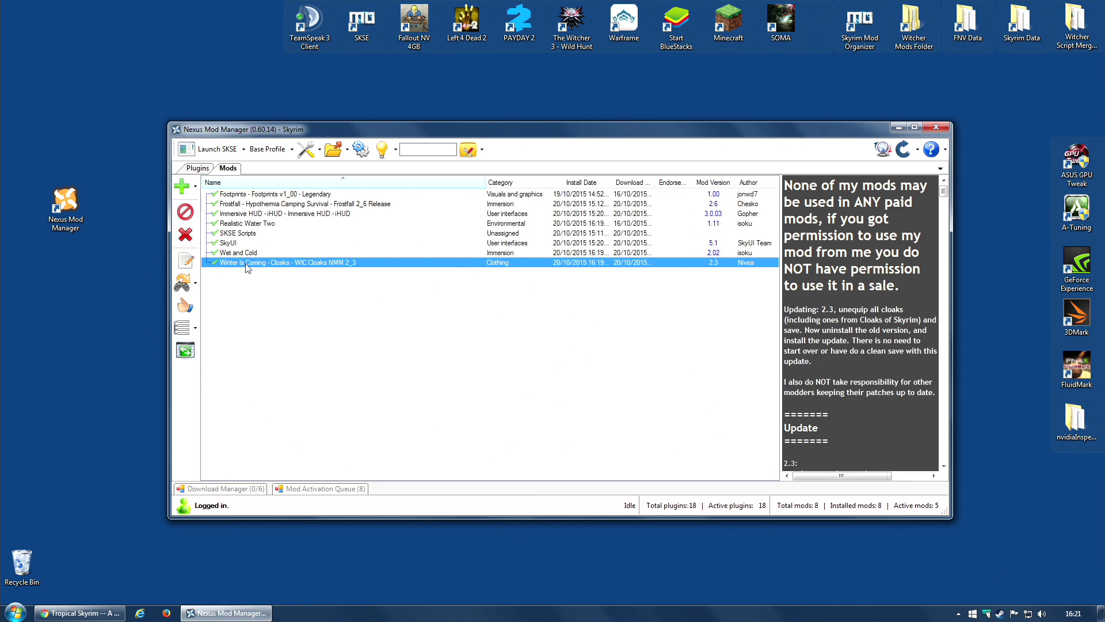
click(185, 213)
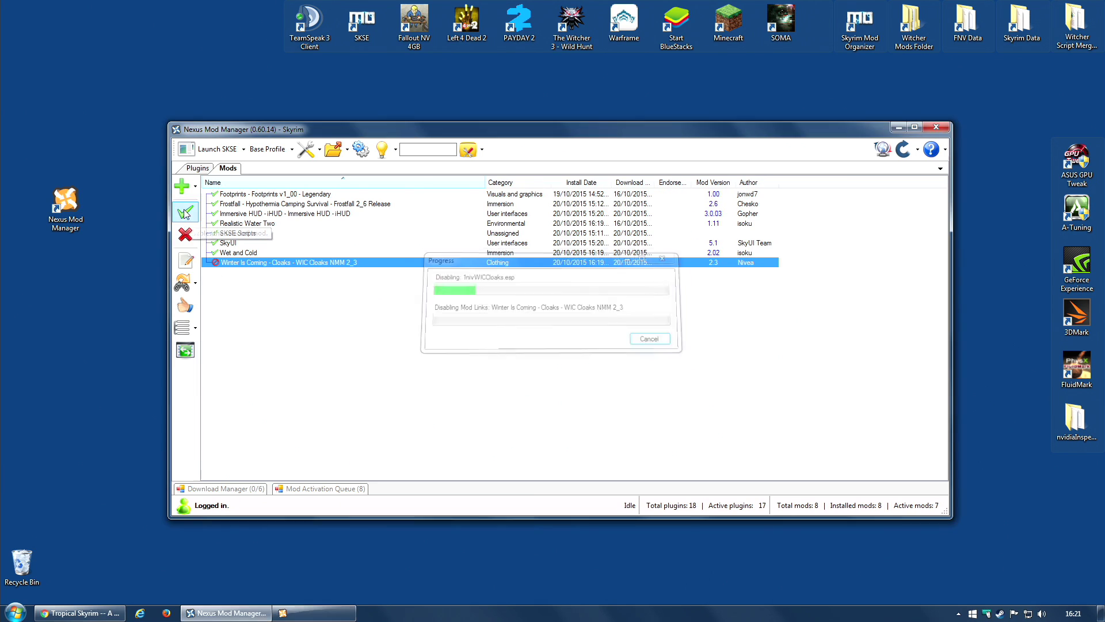
click(245, 253)
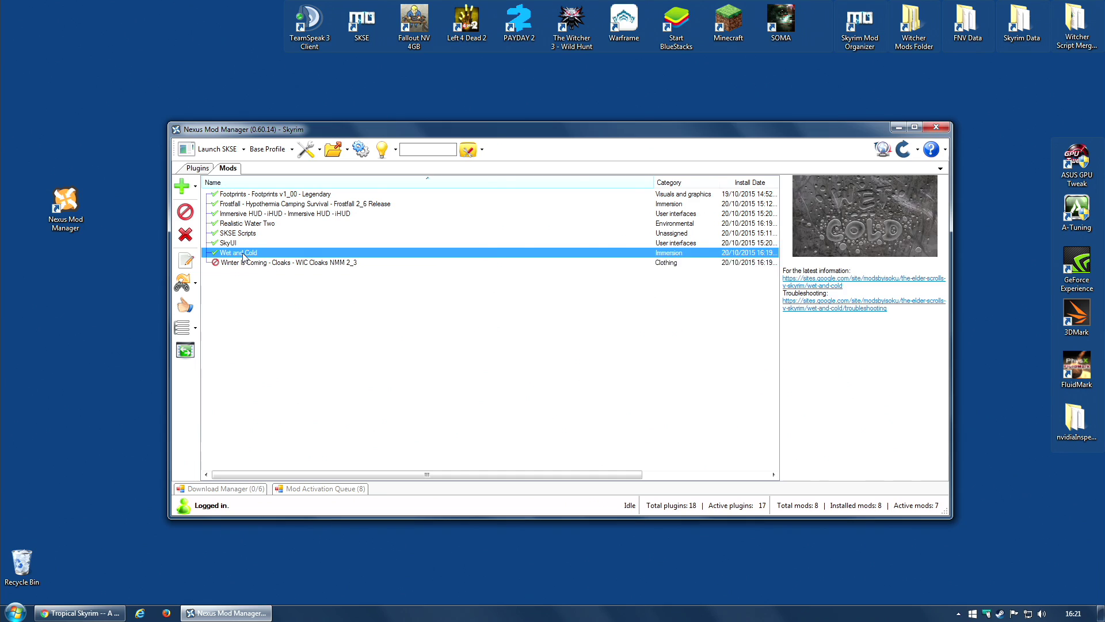
click(184, 212)
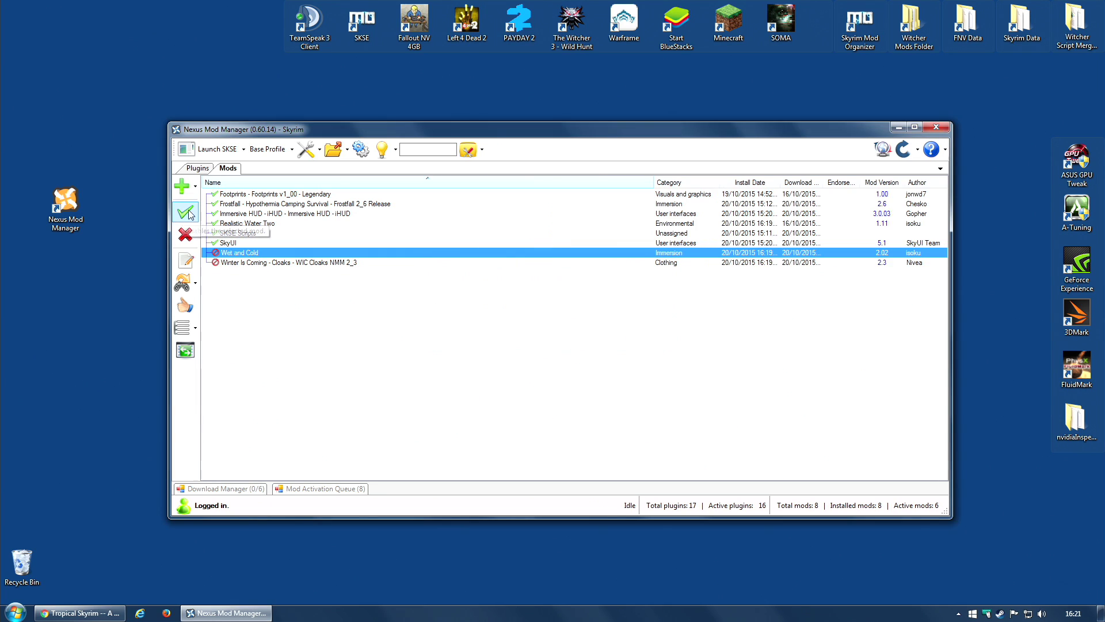
- Disable the Realistic Water Two, Frostfall and Footprints mods in the Base Profile
click(255, 225)
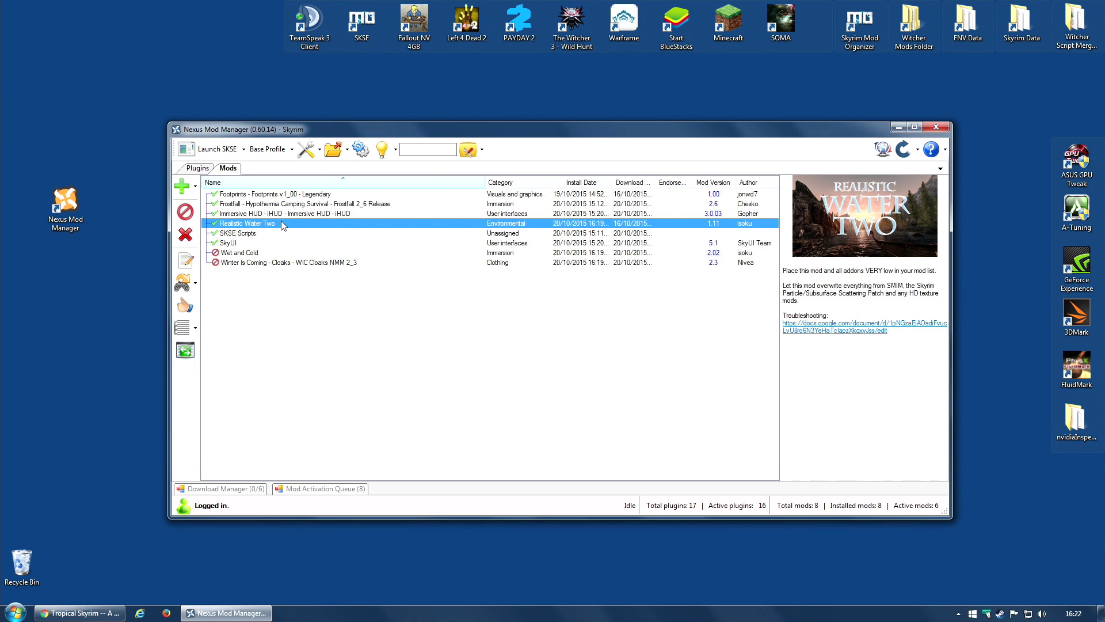
click(185, 212)
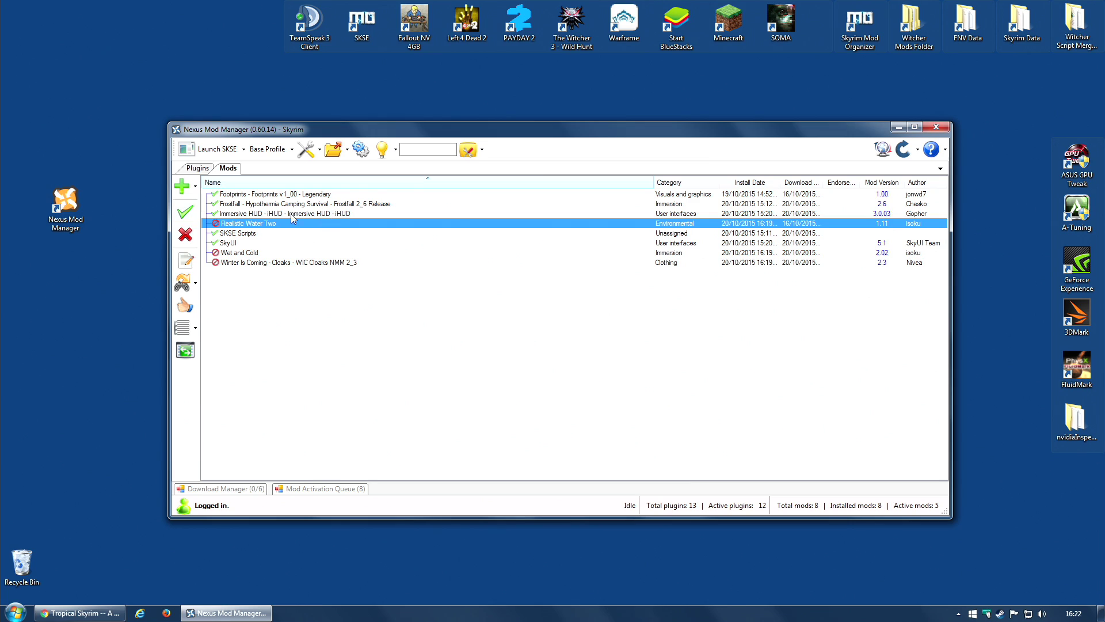
click(248, 205)
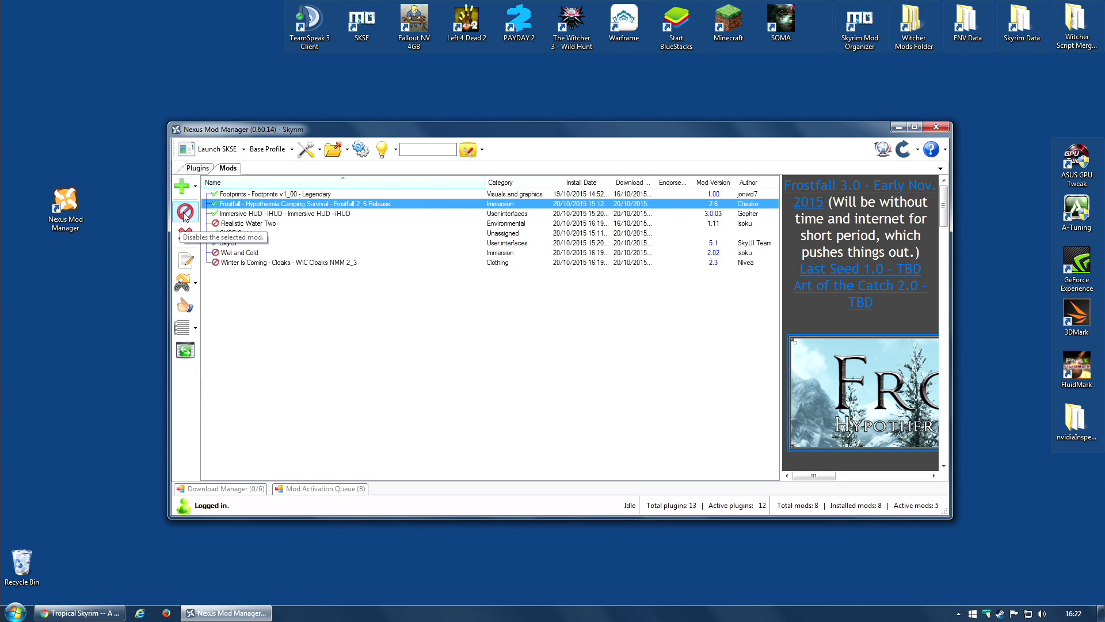
click(185, 212)
click(255, 195)
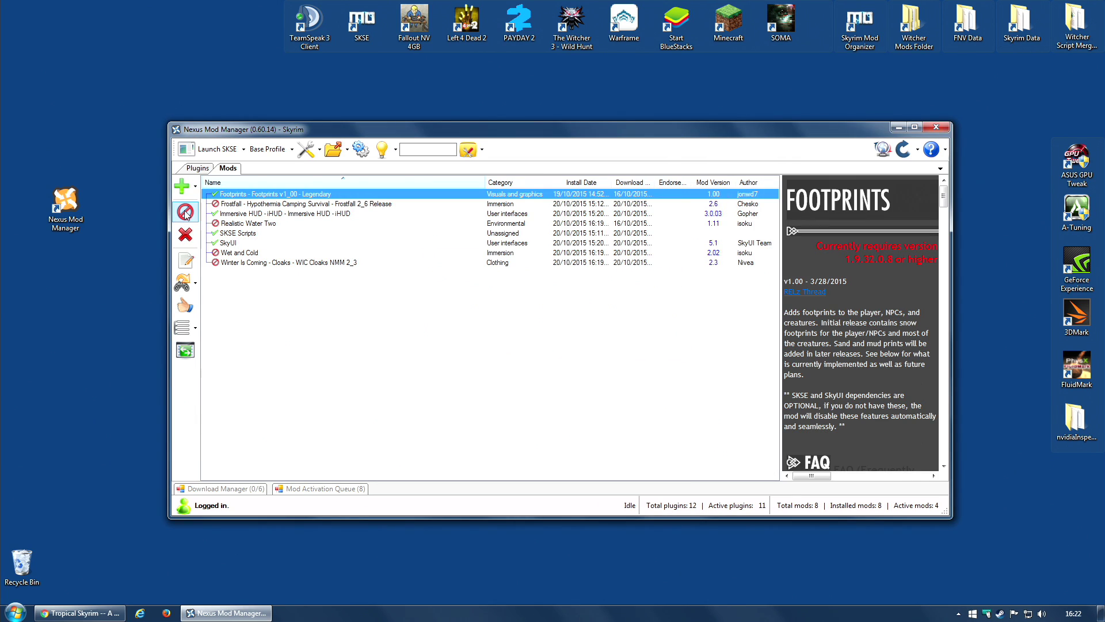
click(184, 212)
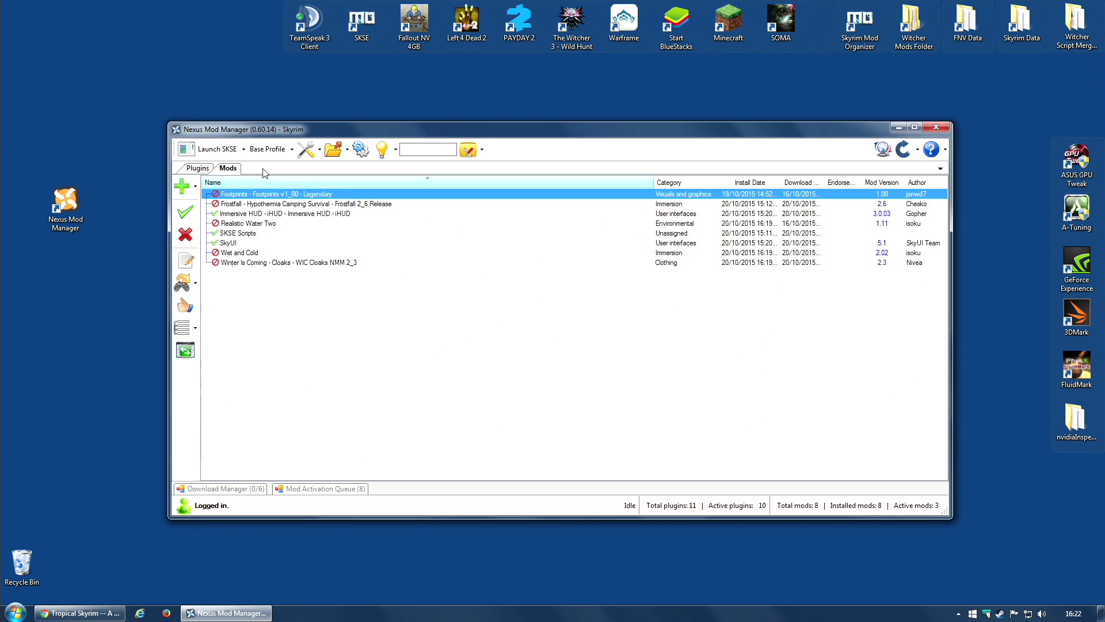
- Look over the SKSE Scripts, SkyUI and Immersive HUD entries in the mod list
click(240, 233)
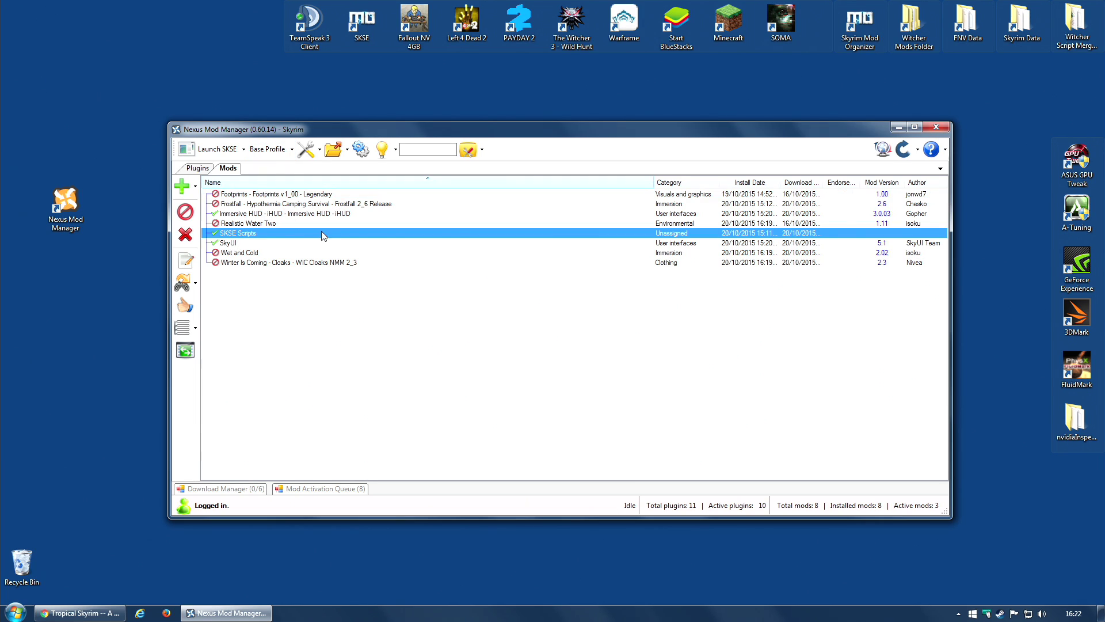
click(237, 243)
click(294, 215)
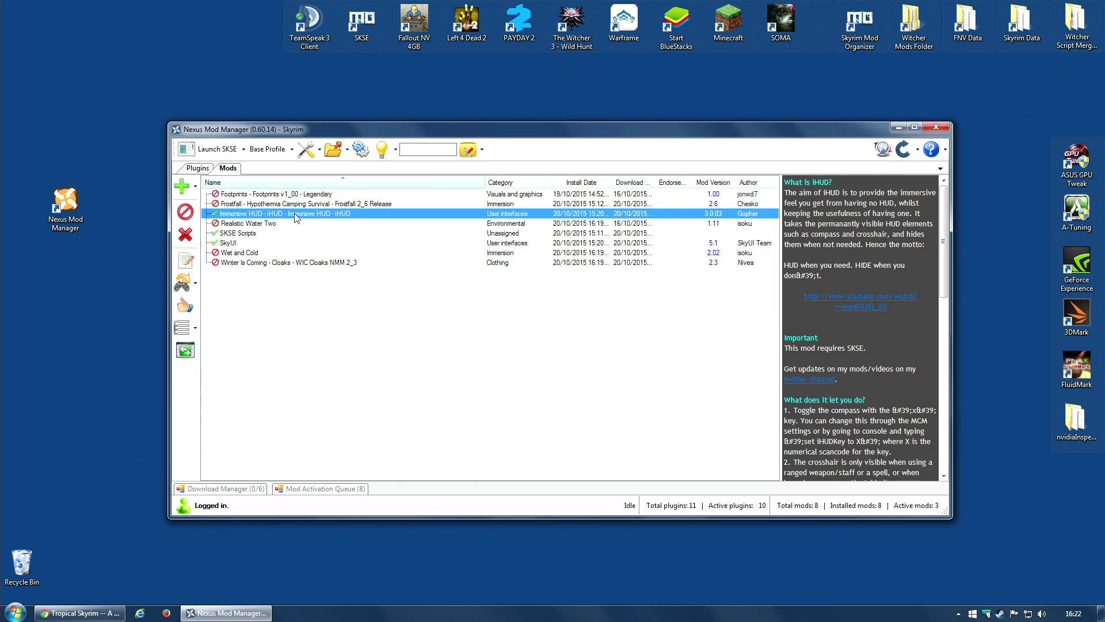
click(363, 324)
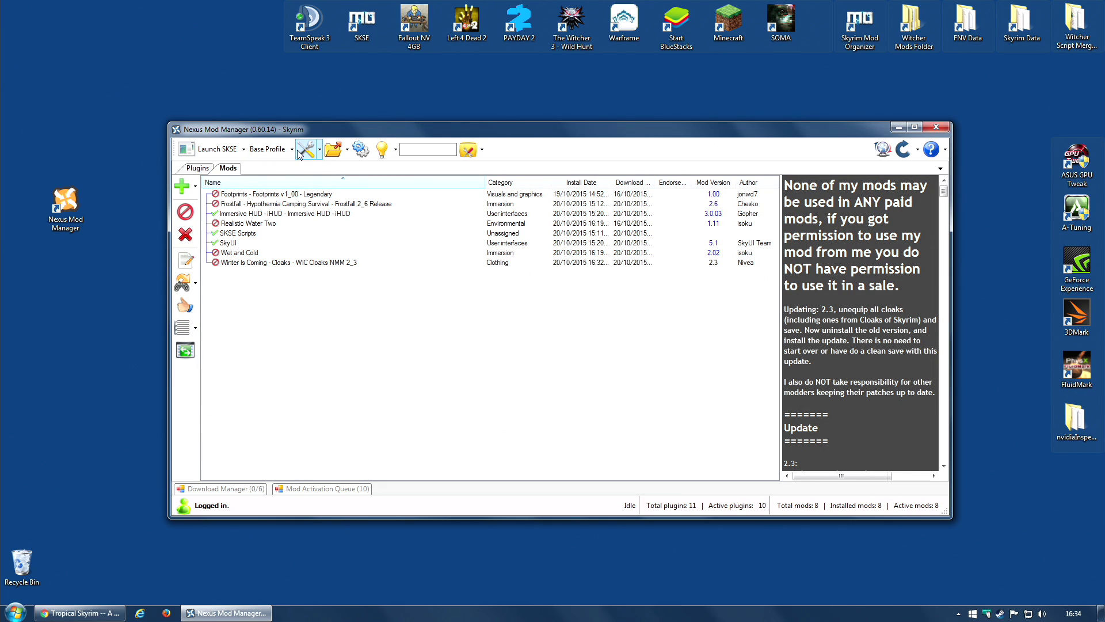
- Switch the active mod profile from Base Profile to Winter Profile
click(299, 154)
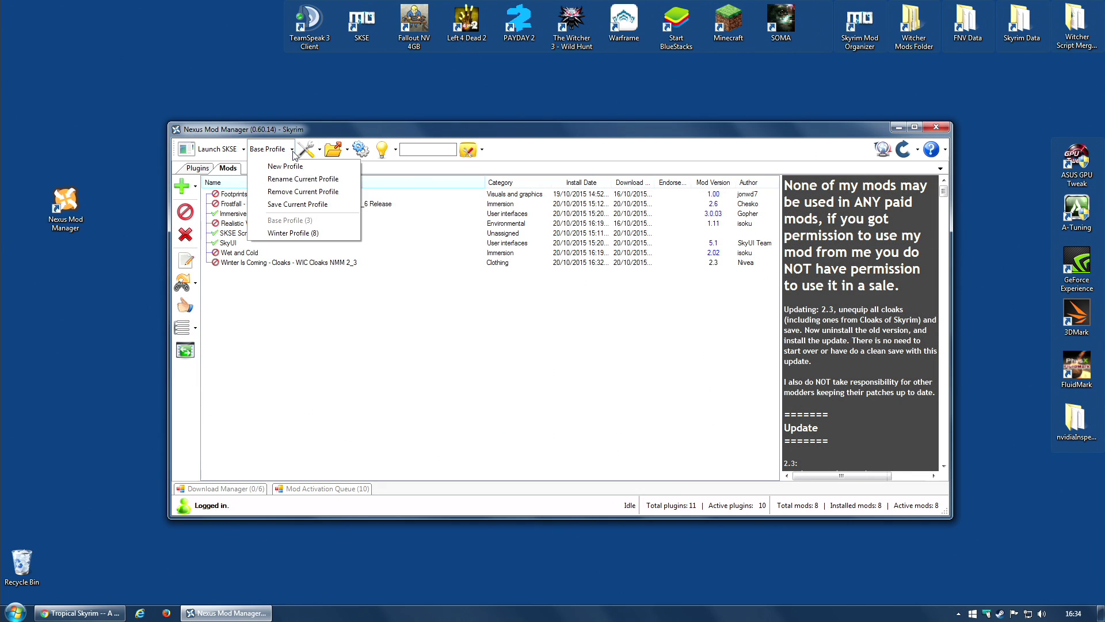
click(293, 233)
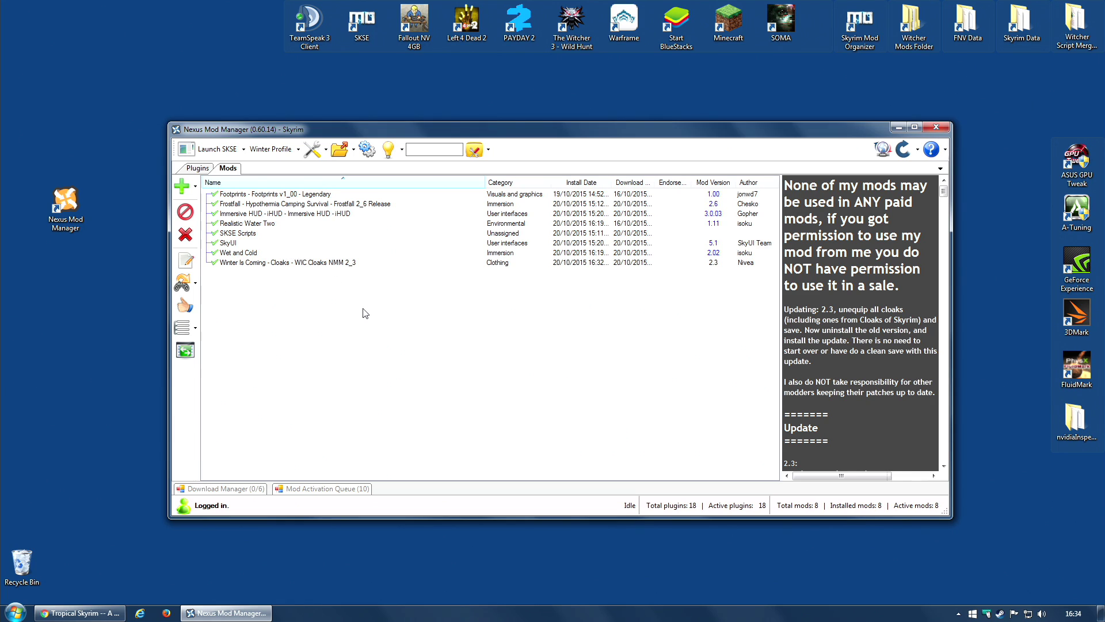
- Switch to the Base Profile and create a new mod profile from it named Tropical Profile
click(299, 149)
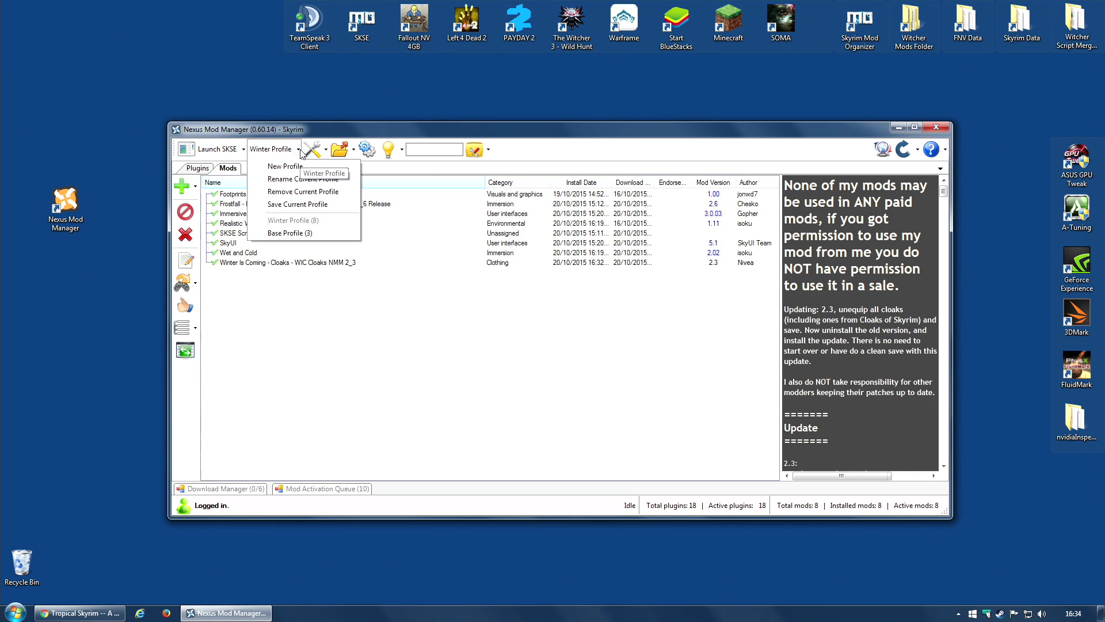
click(289, 232)
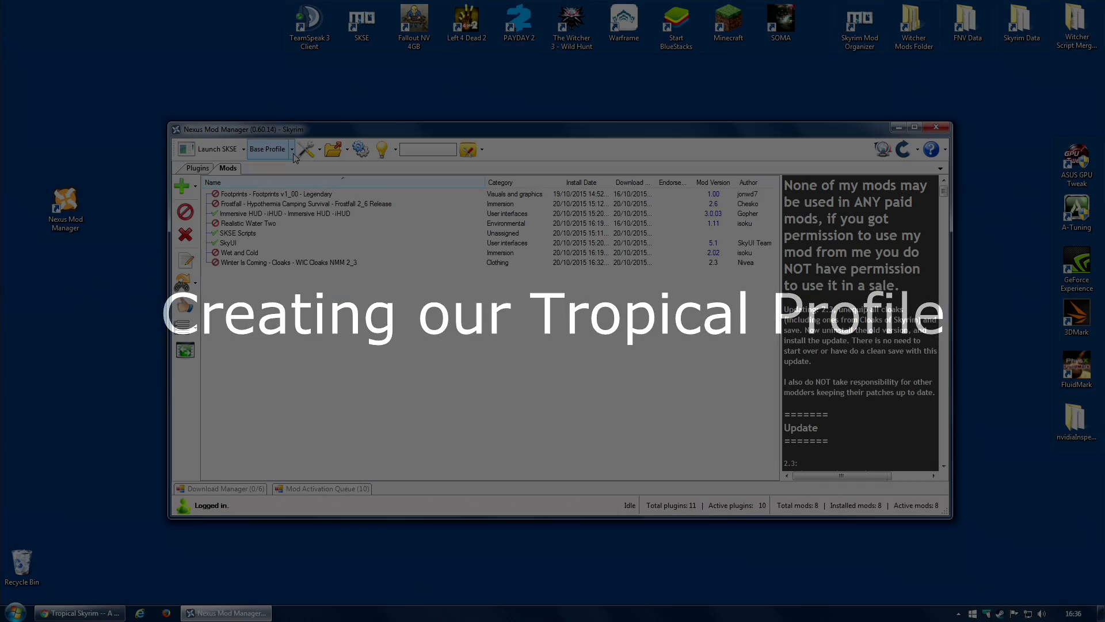
click(292, 149)
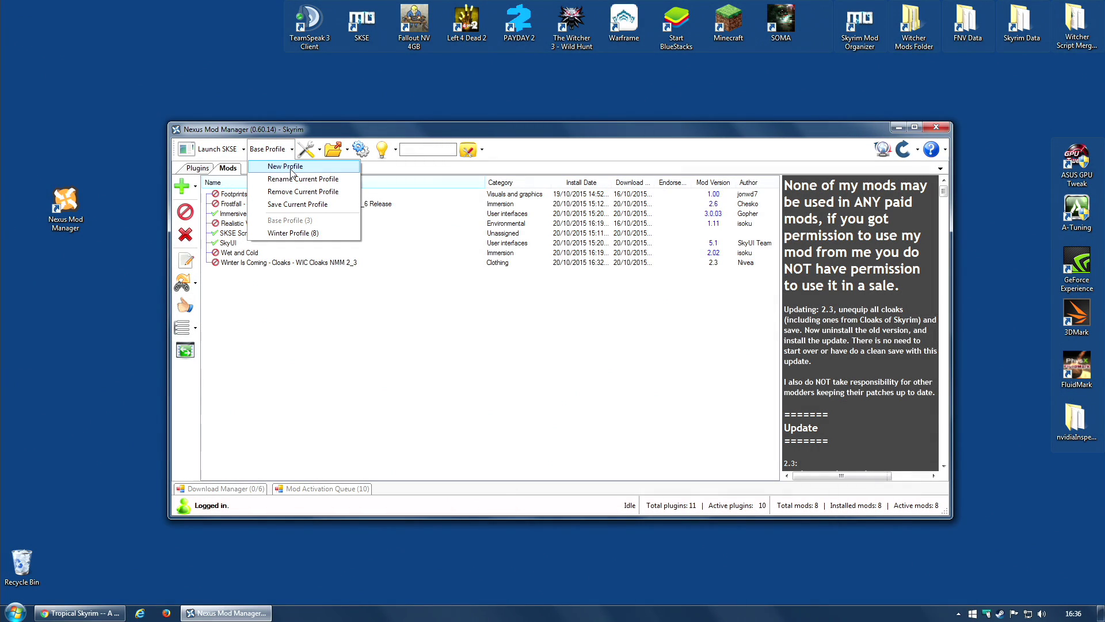
click(285, 167)
text(Tr)
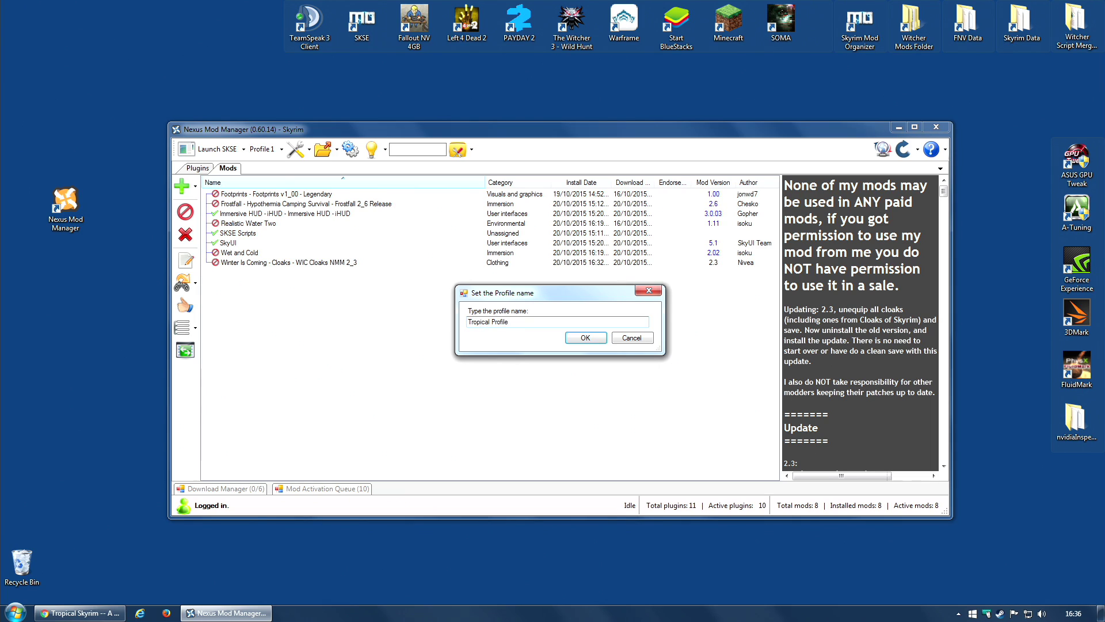
text(opical Profile)
click(584, 339)
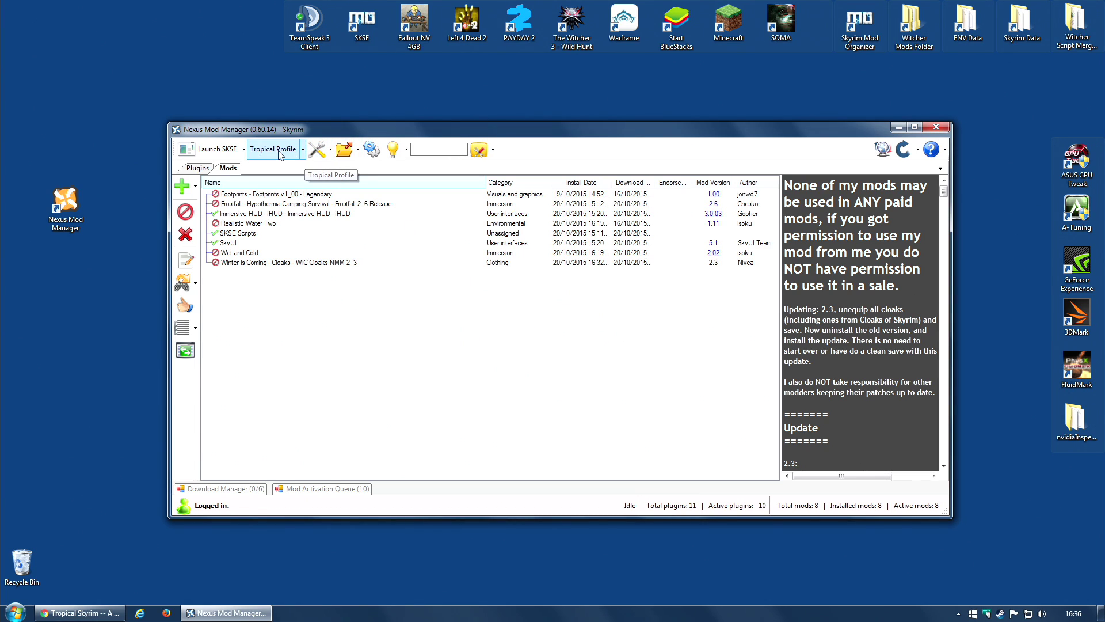
- Check the list of available mod profiles and their mod counts
click(304, 149)
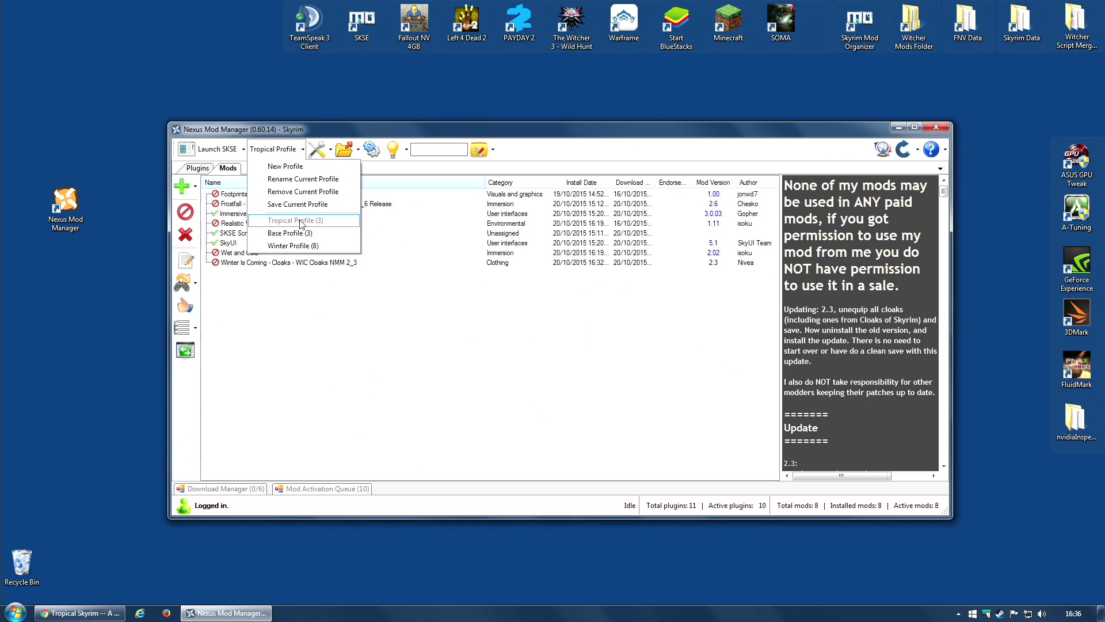
click(297, 233)
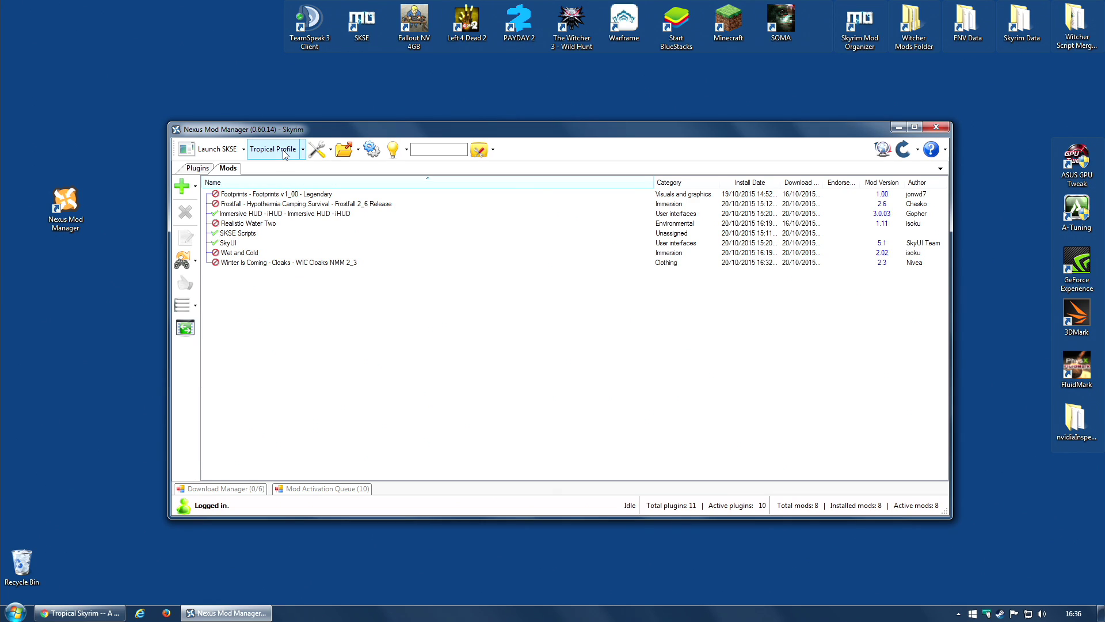
click(303, 149)
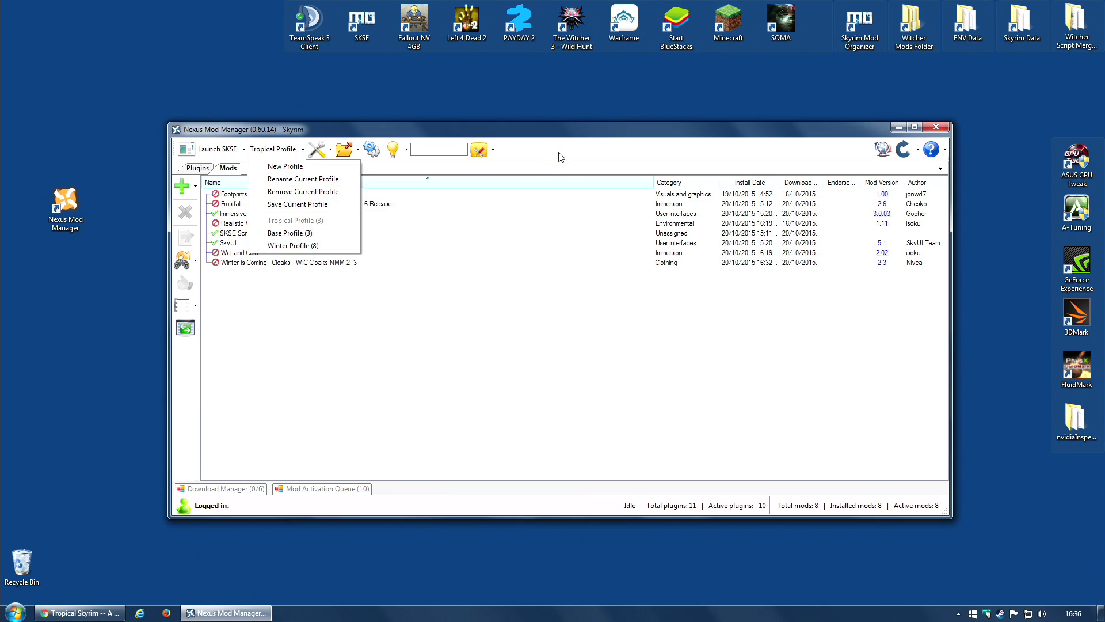
click(536, 175)
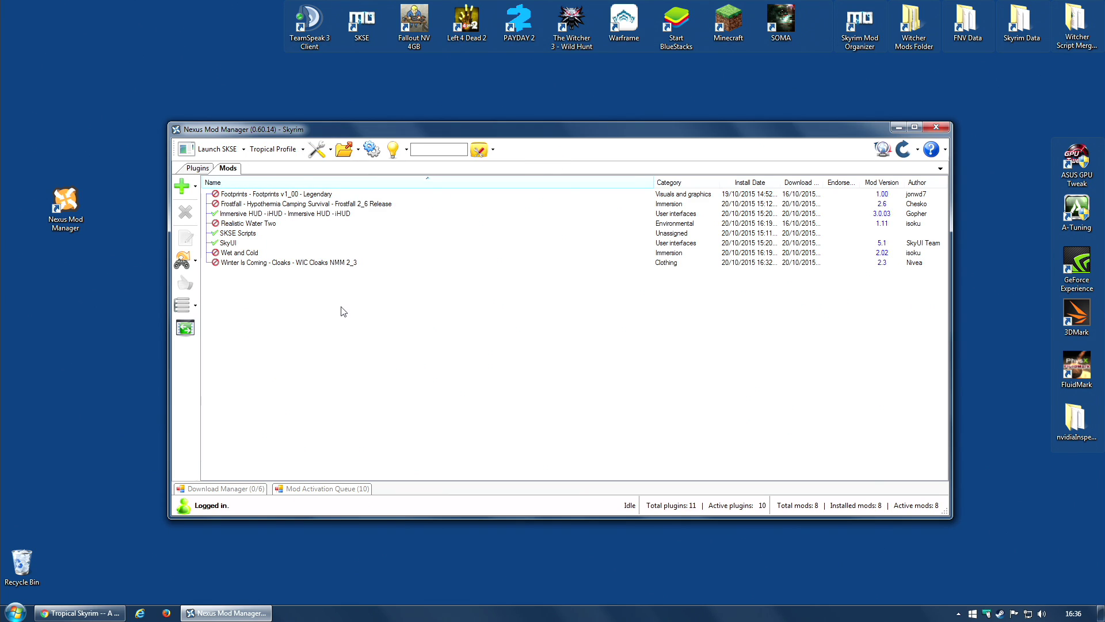
- Switch to the browser's Tropical Skyrim page and download the main file Tropical Skyrim v1_0 with the mod manager, without donating
key(alt+Tab)
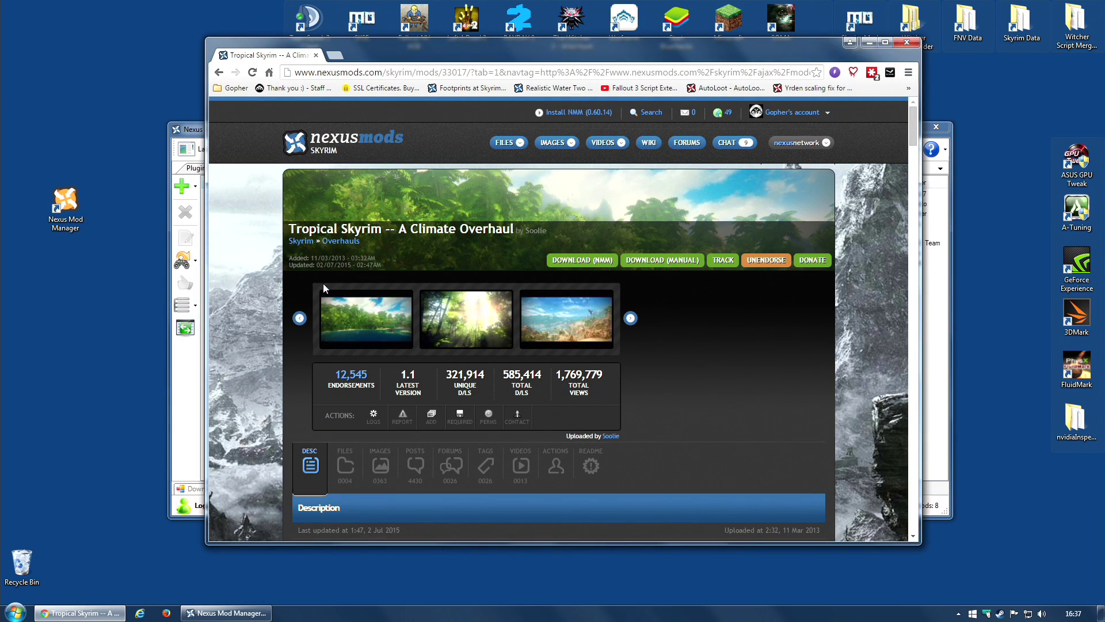
scroll(769, 332, down, 3)
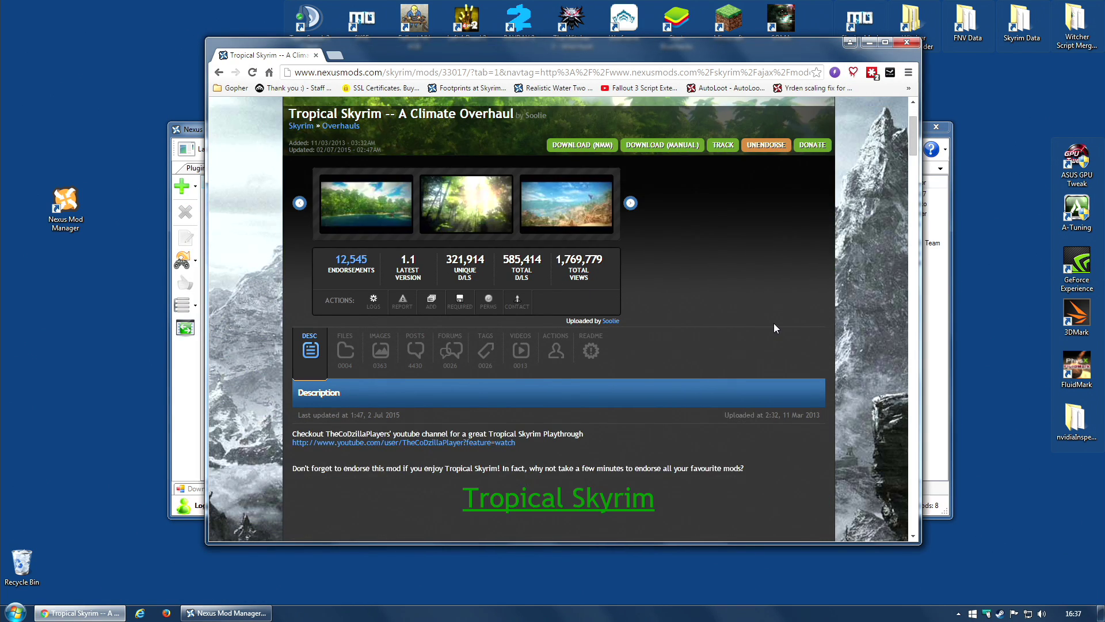
click(345, 289)
scroll(783, 295, down, 1)
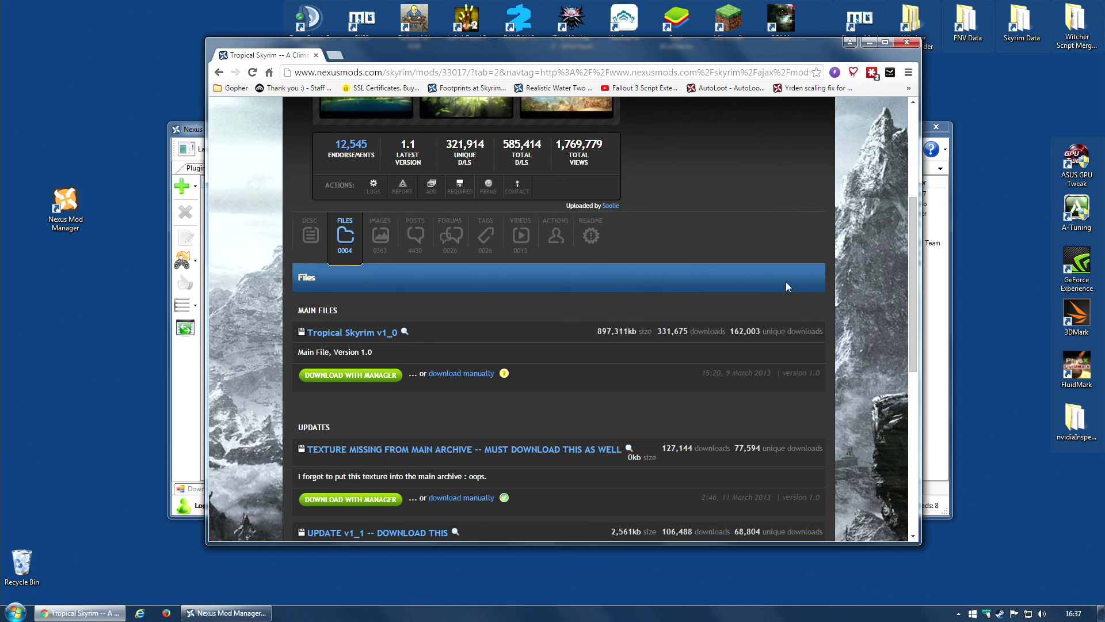
scroll(723, 317, down, 1)
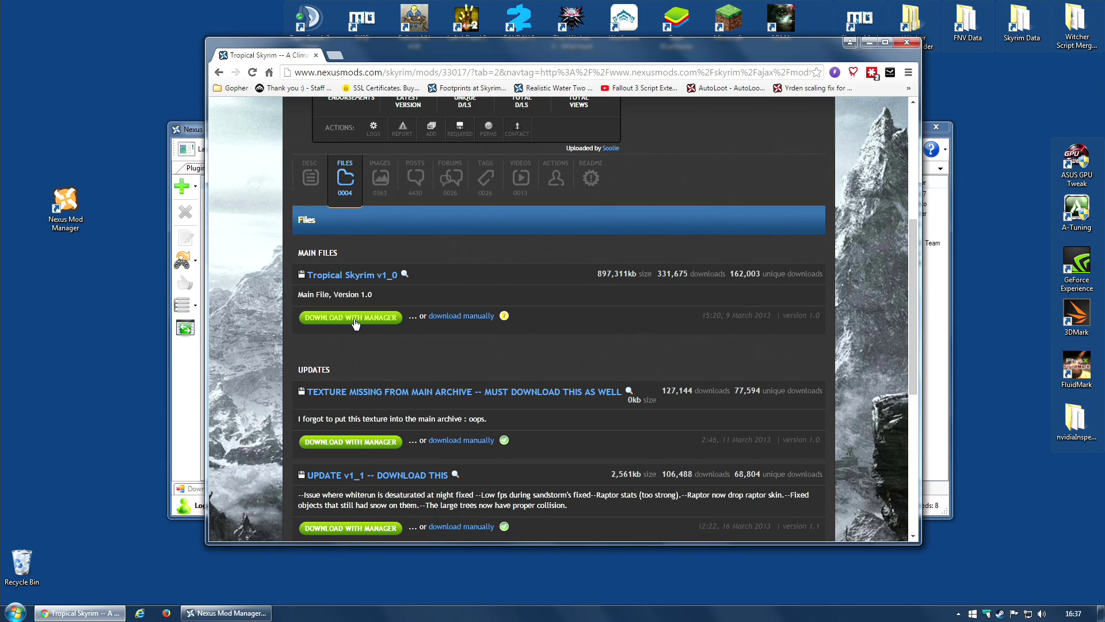
click(352, 320)
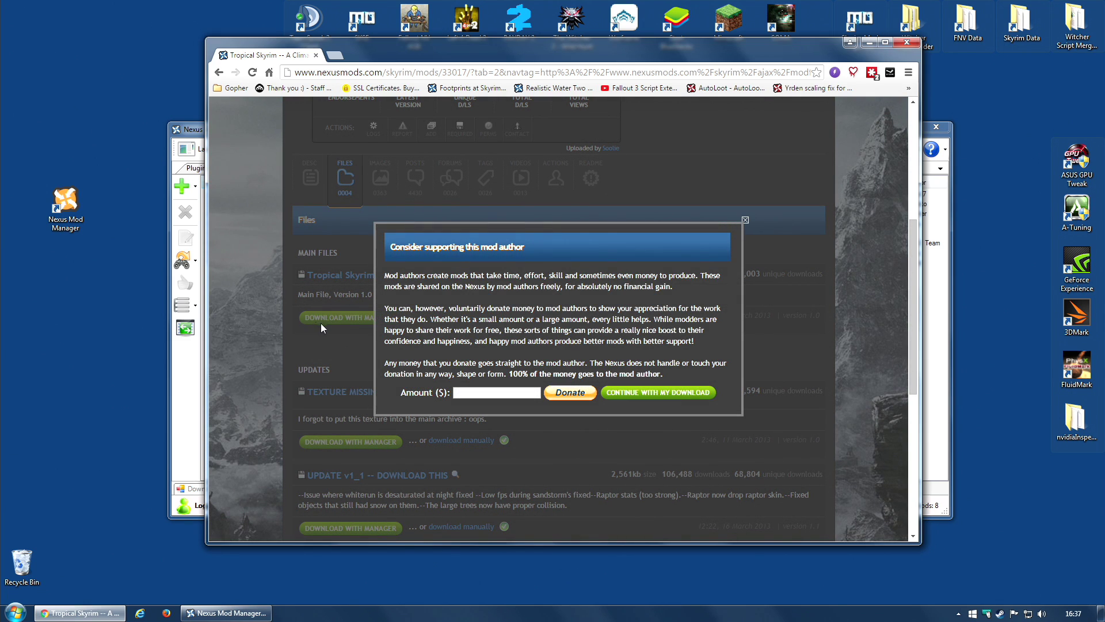
click(668, 393)
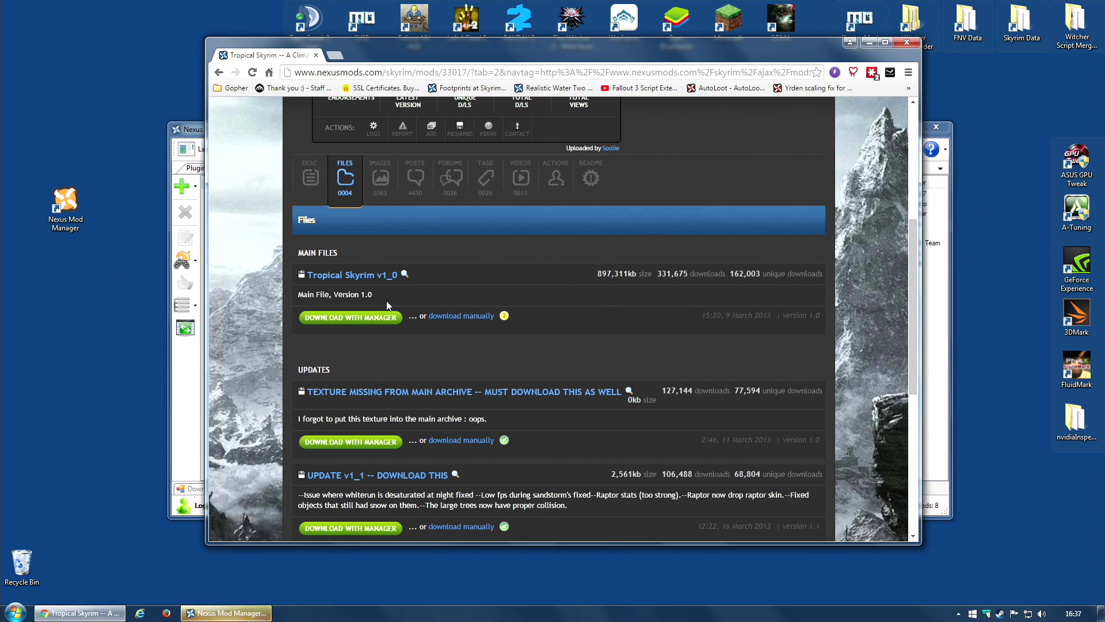
- Download the missing texture file and UPDATE v1_1 of Tropical Skyrim with the mod manager
scroll(247, 428, down, 2)
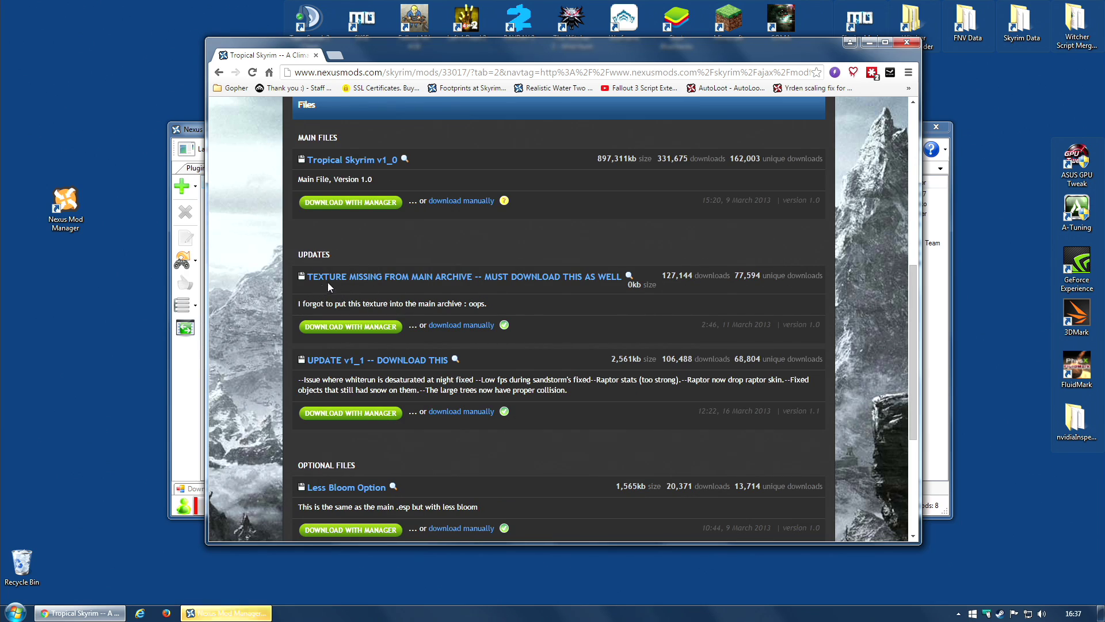
click(352, 328)
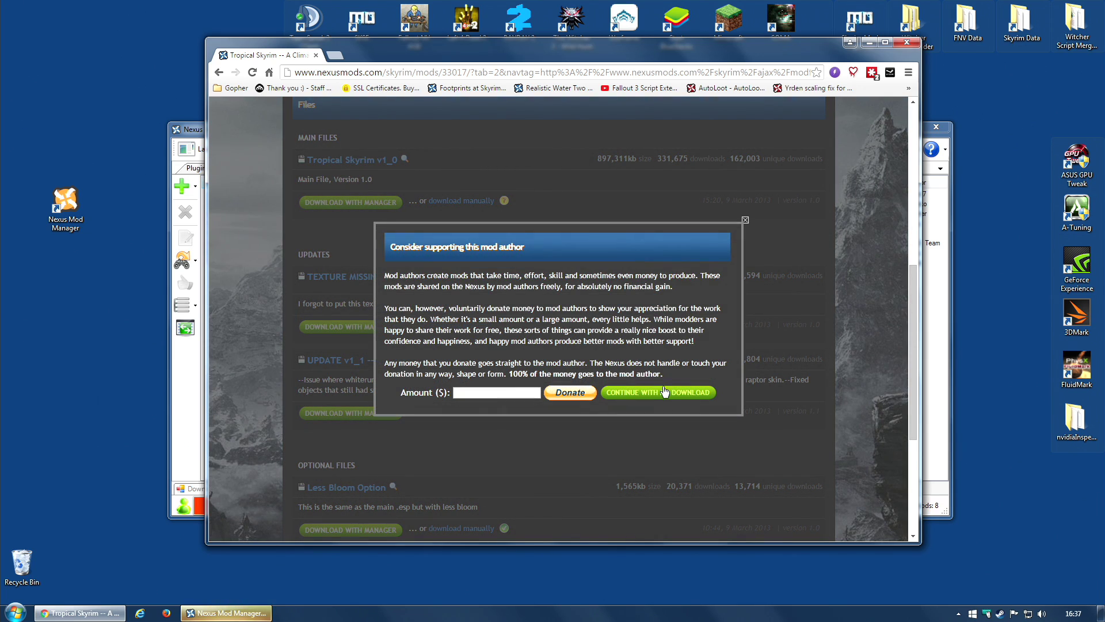
click(665, 392)
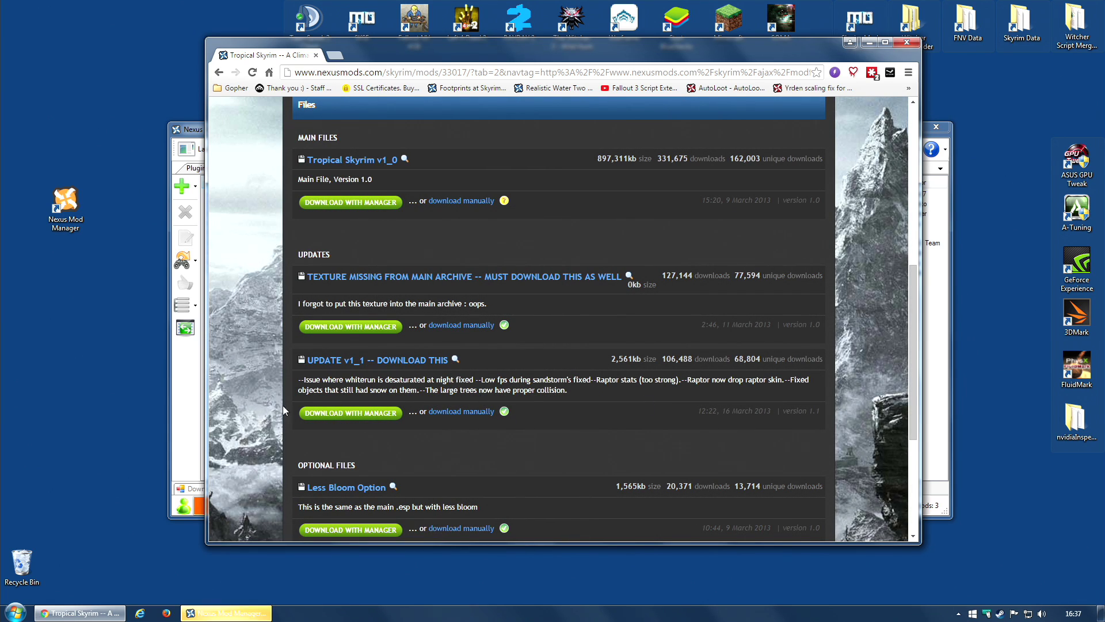
click(348, 412)
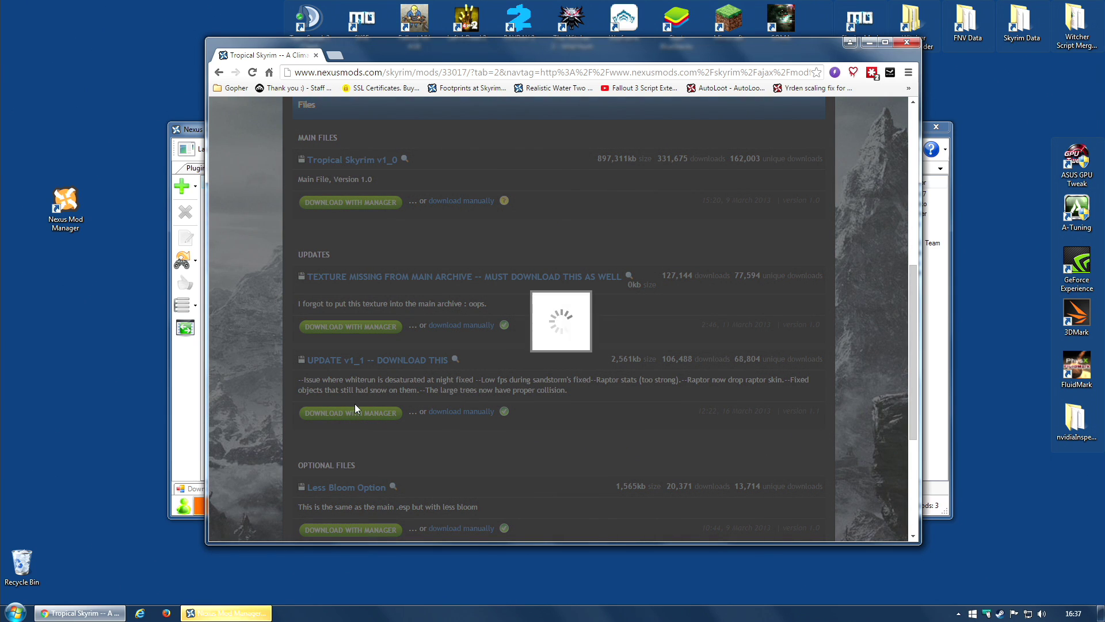
click(648, 390)
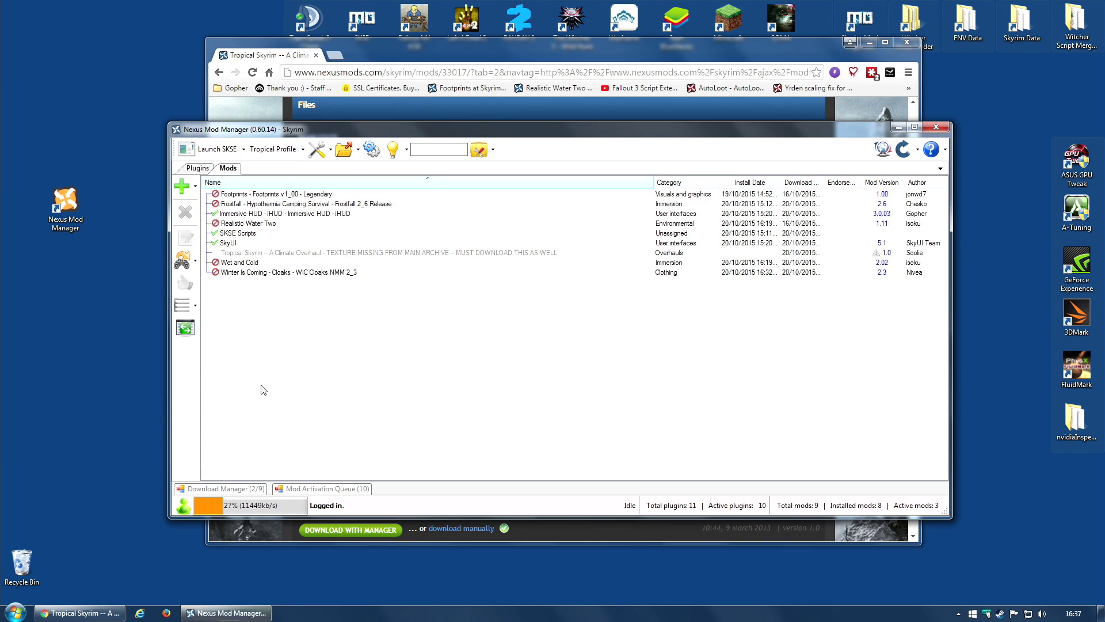
- In Nexus Mod Manager, activate the Tropical Skyrim v1_0 main file and its missing texture file in the Tropical Profile
click(233, 490)
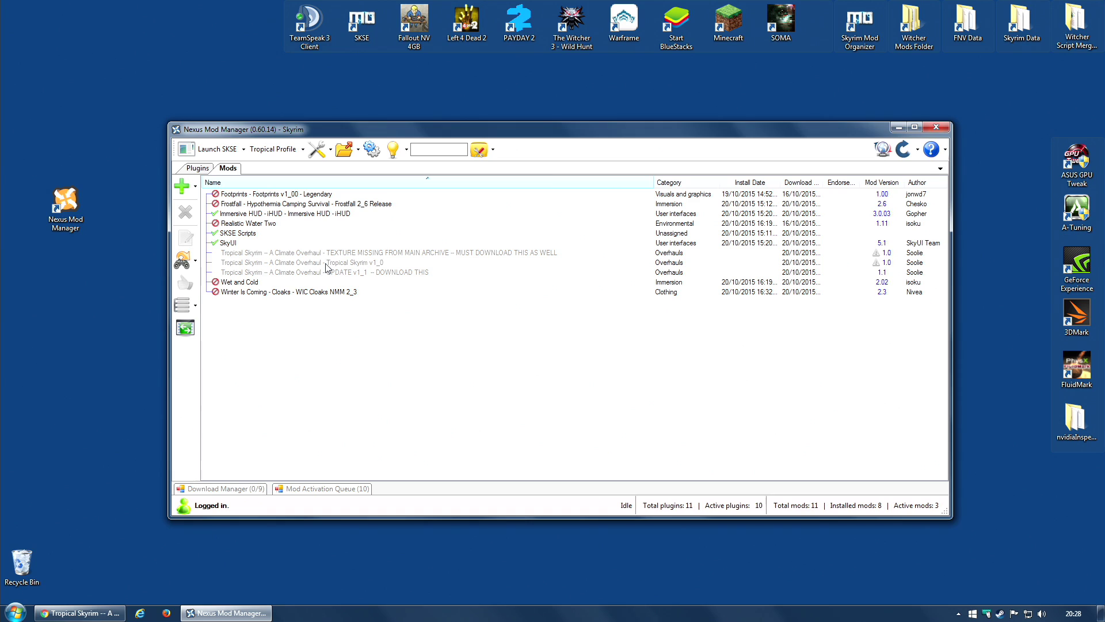
click(327, 264)
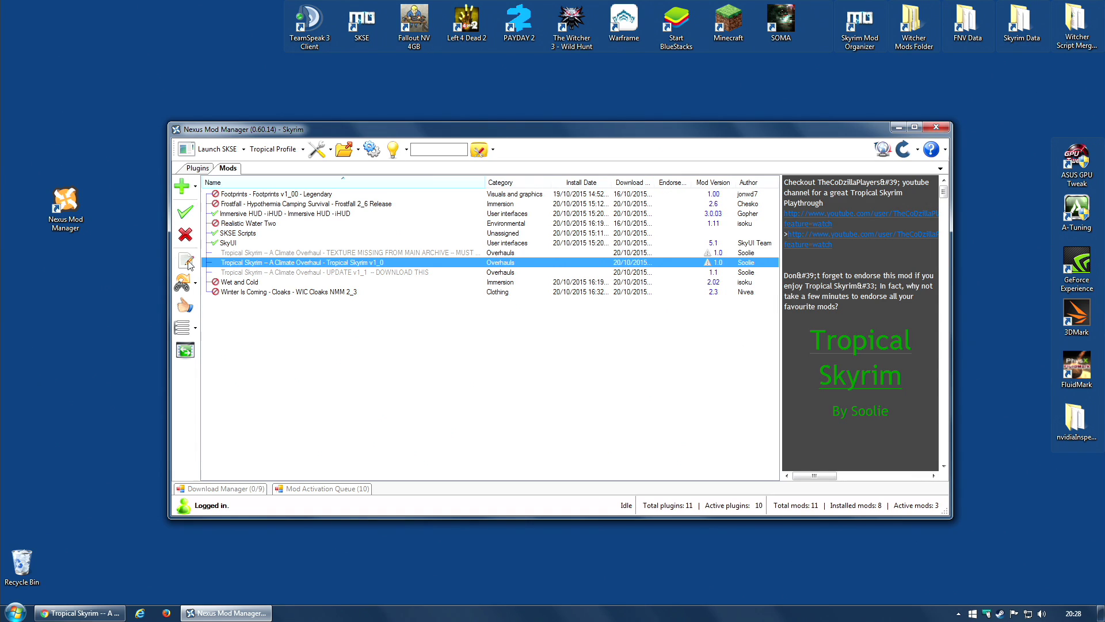
click(186, 214)
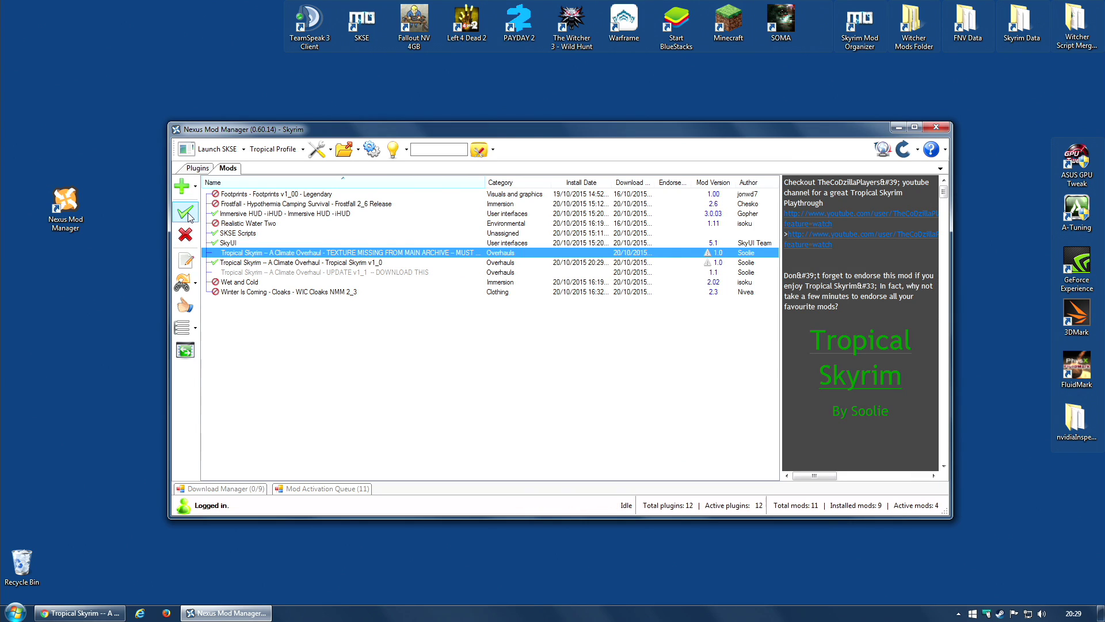
click(186, 213)
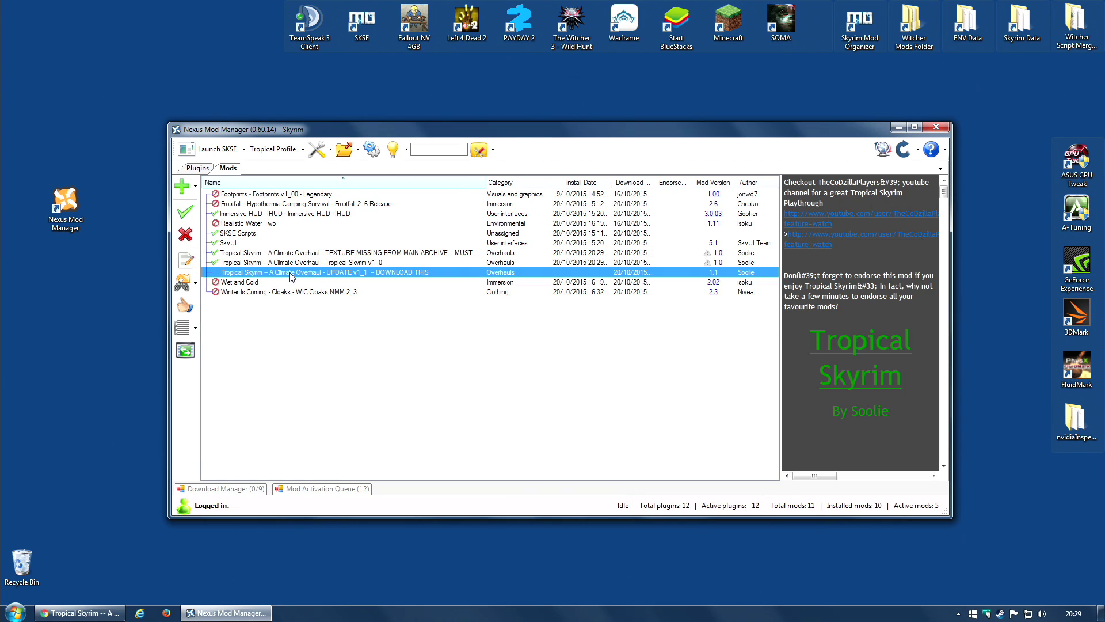
- Activate Tropical Skyrim UPDATE v1_1, letting it overwrite all conflicting files of the Tropical Skyrim v1_0 mod
click(185, 212)
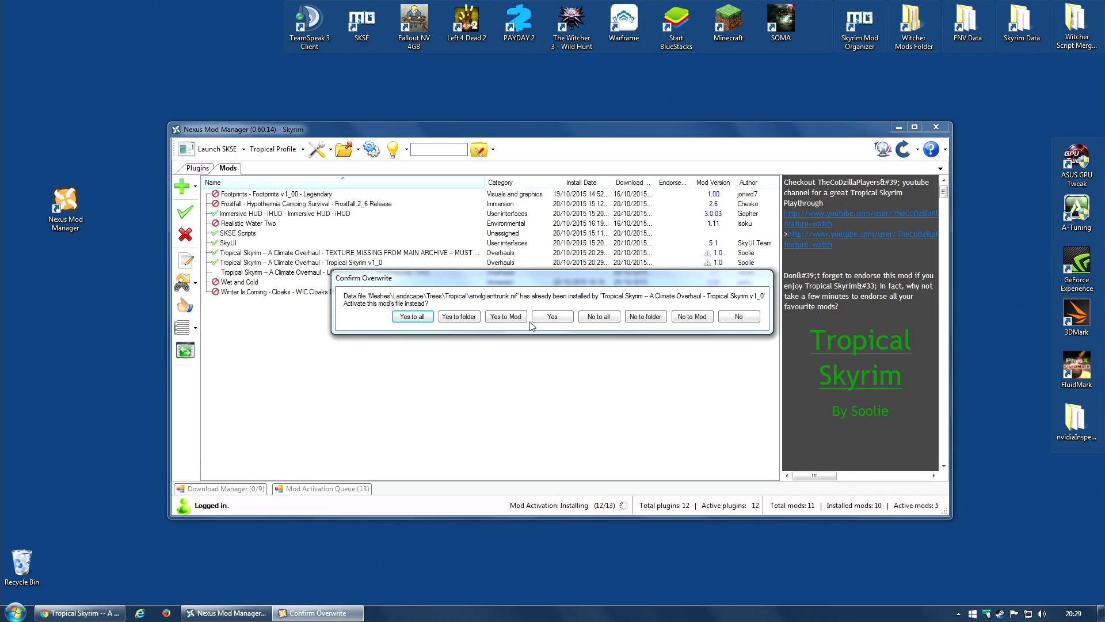
drag(431, 282, 435, 340)
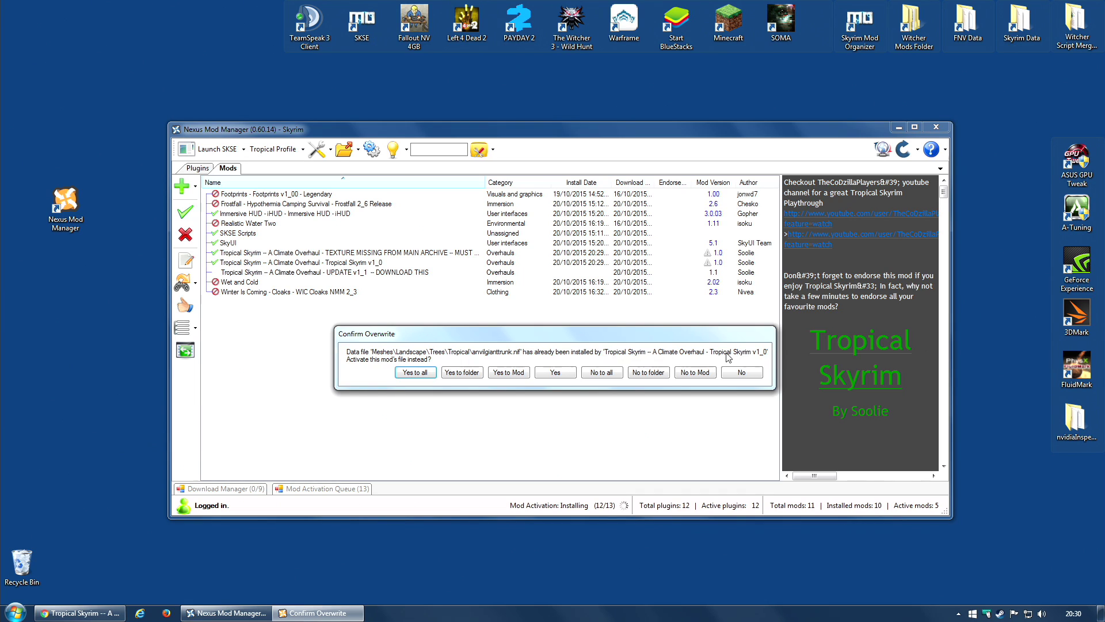
click(520, 374)
click(520, 373)
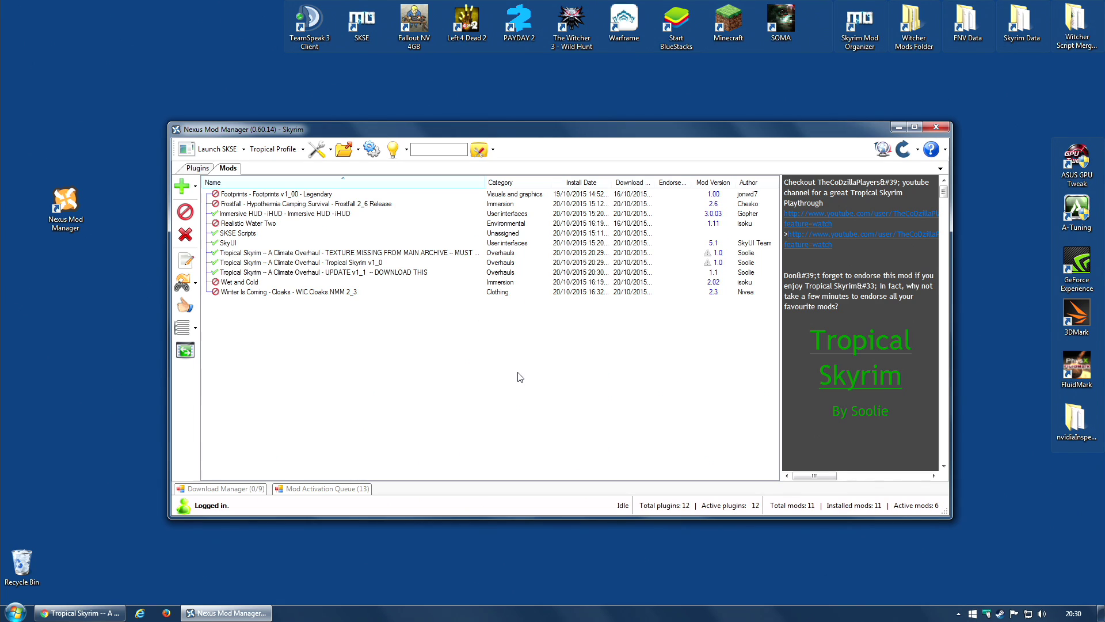
click(520, 377)
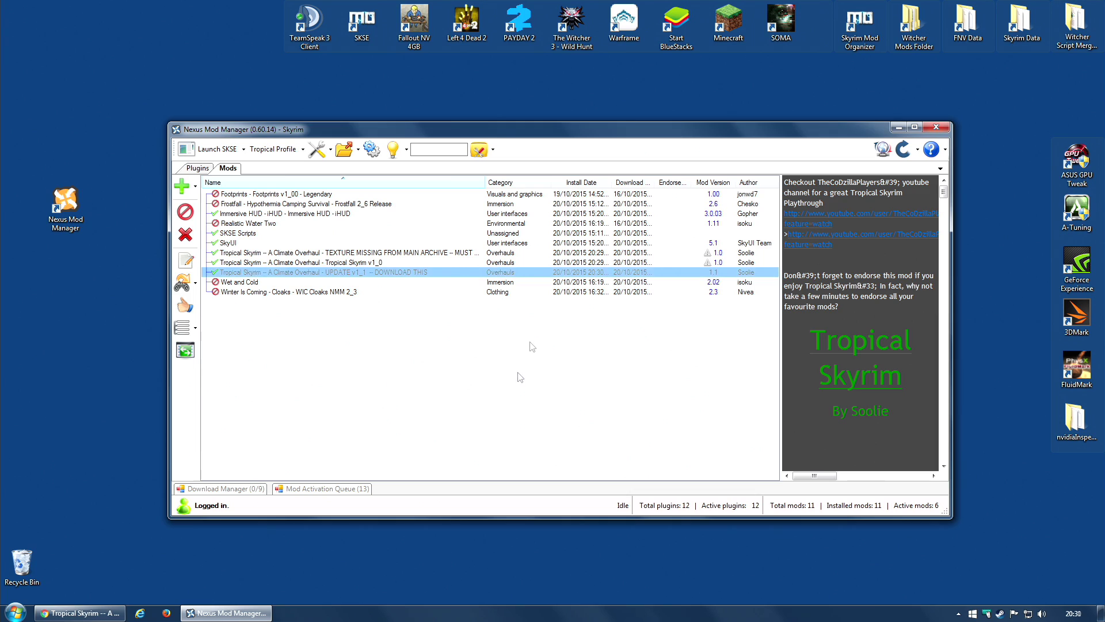
- Launch LOOT from the plugin list, sort the plugins, apply the calculated load order and close LOOT
click(197, 168)
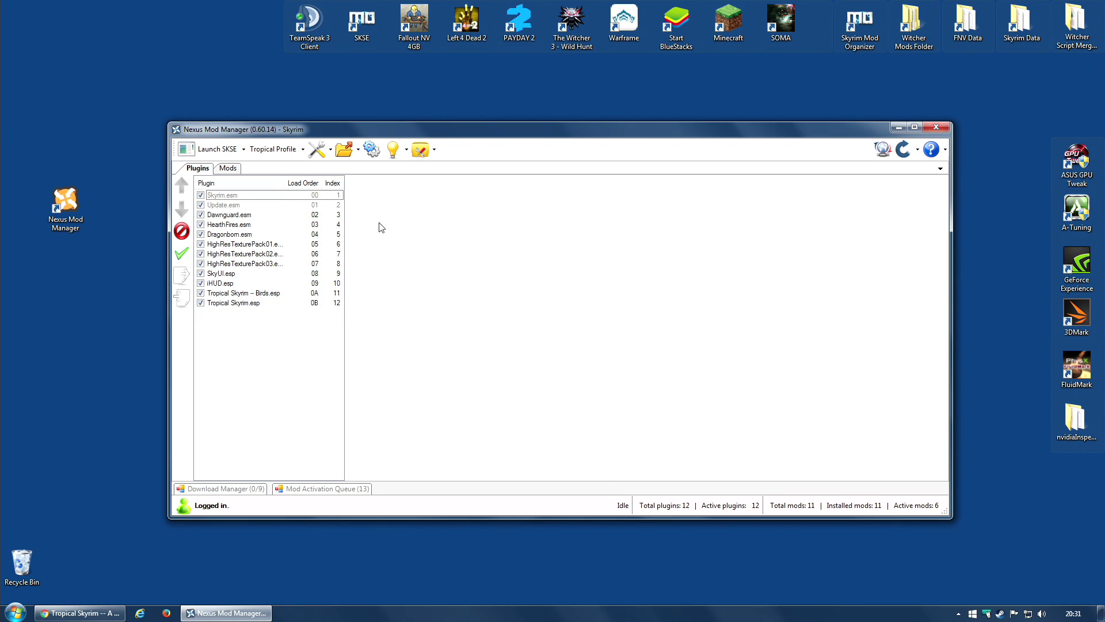
click(434, 151)
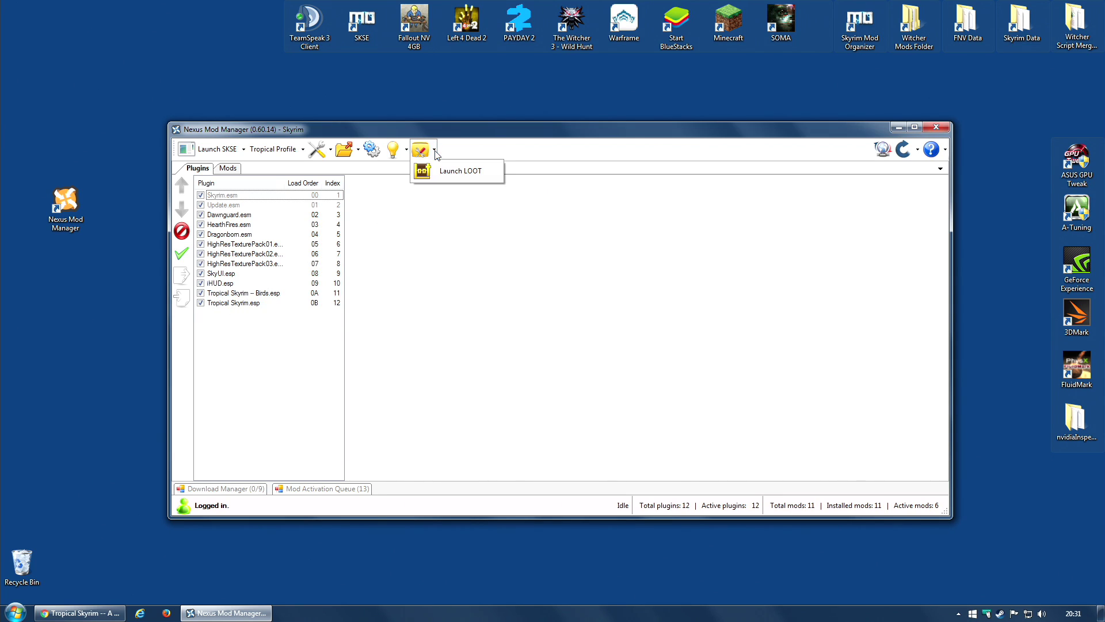
click(471, 180)
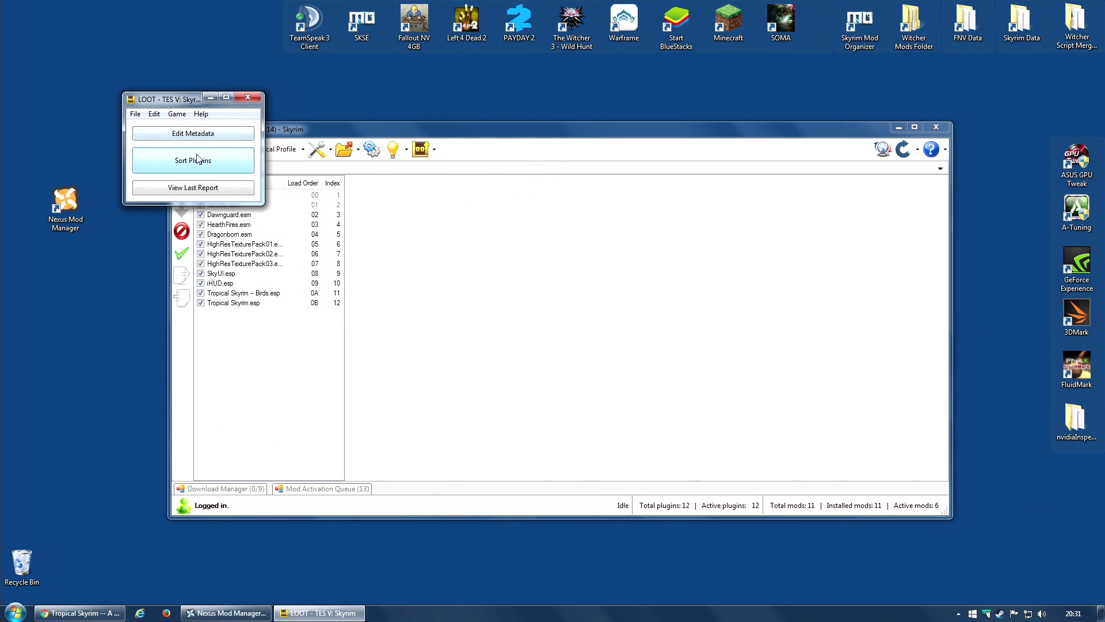
click(197, 159)
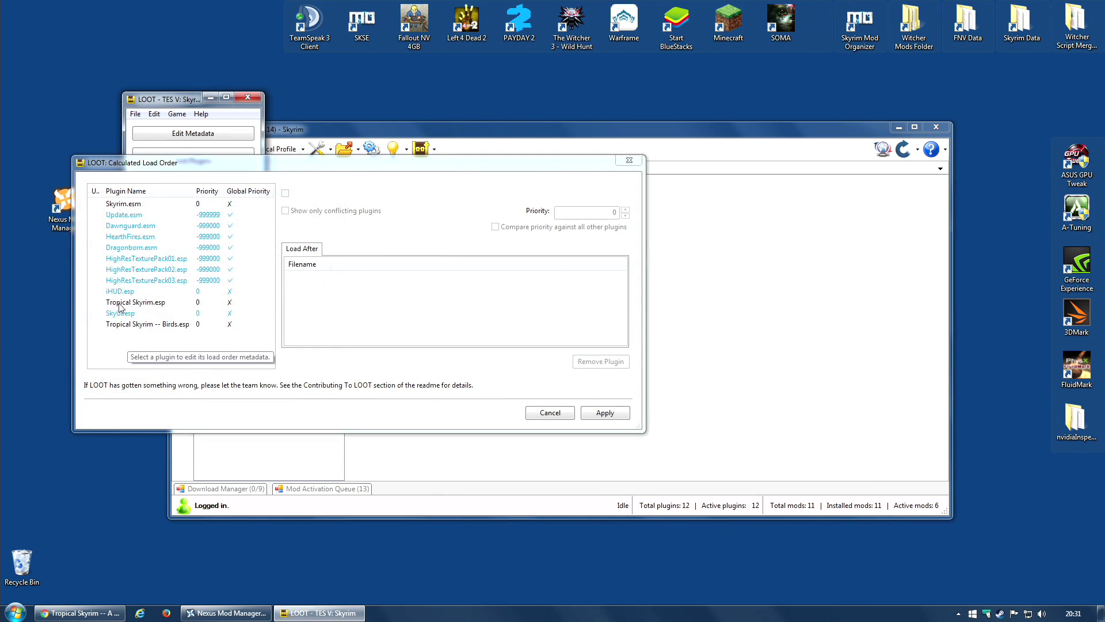
click(604, 413)
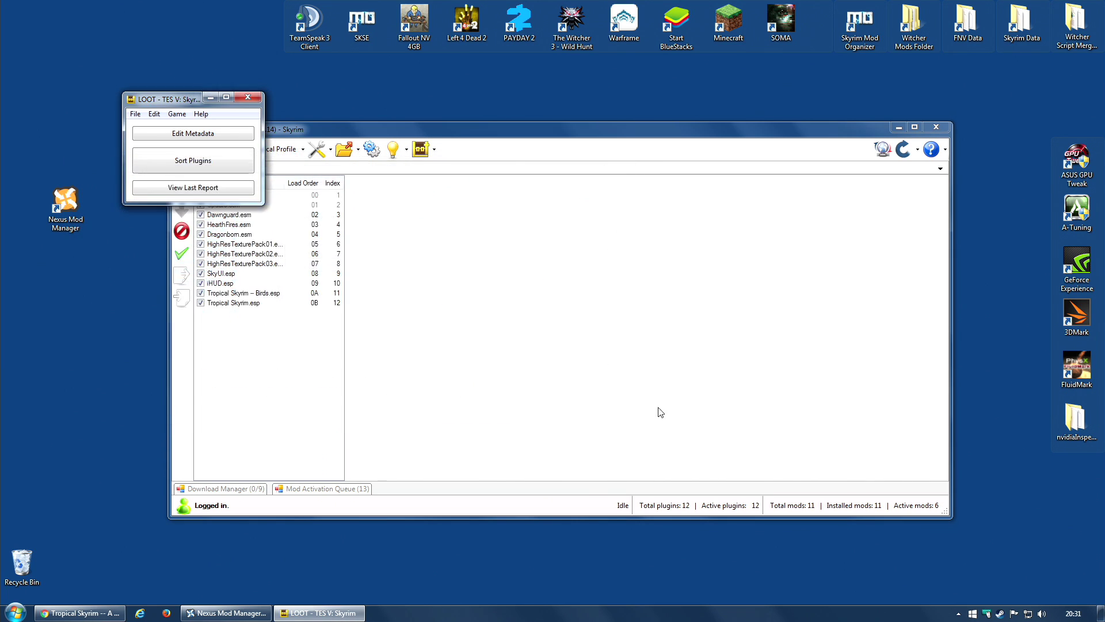
click(528, 96)
click(247, 97)
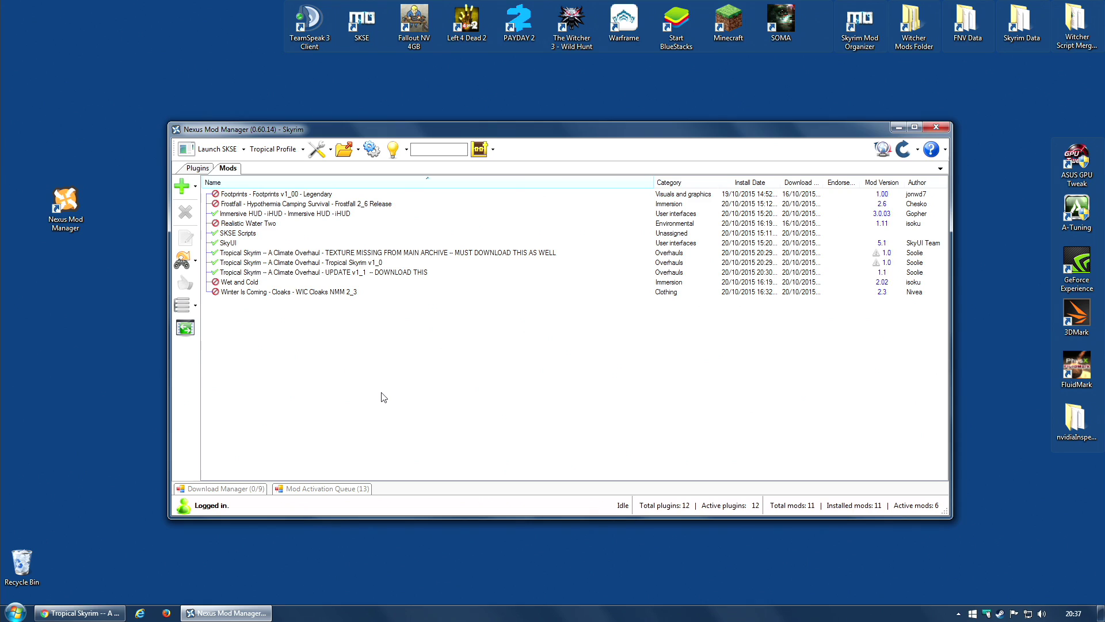
- Switch the active mod profile from Tropical Profile to Winter Profile
click(303, 151)
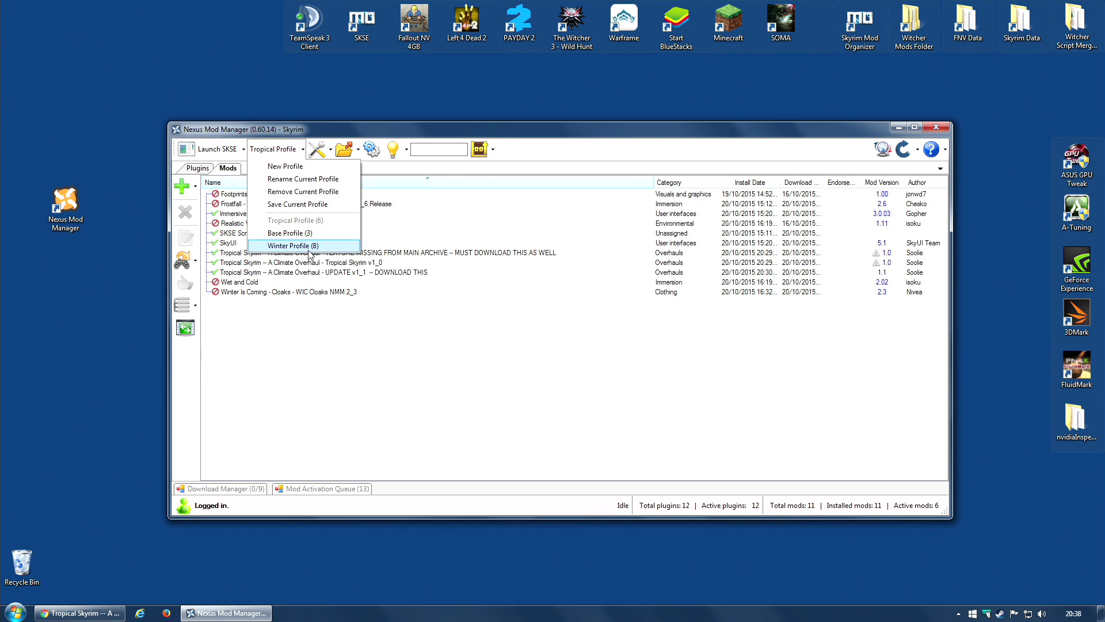
click(300, 246)
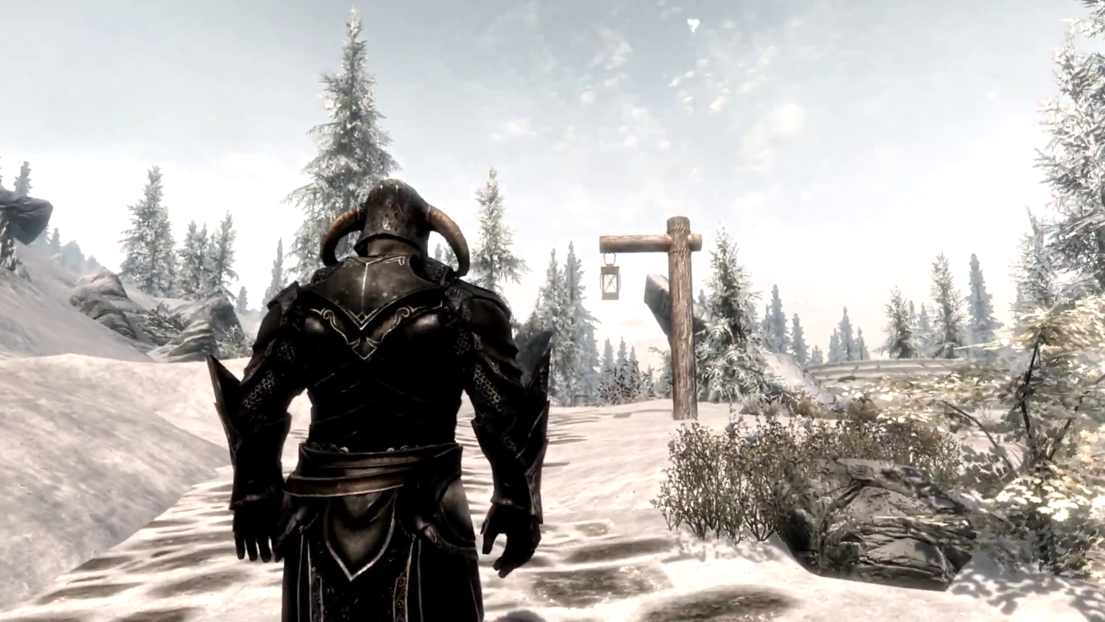
key(w)
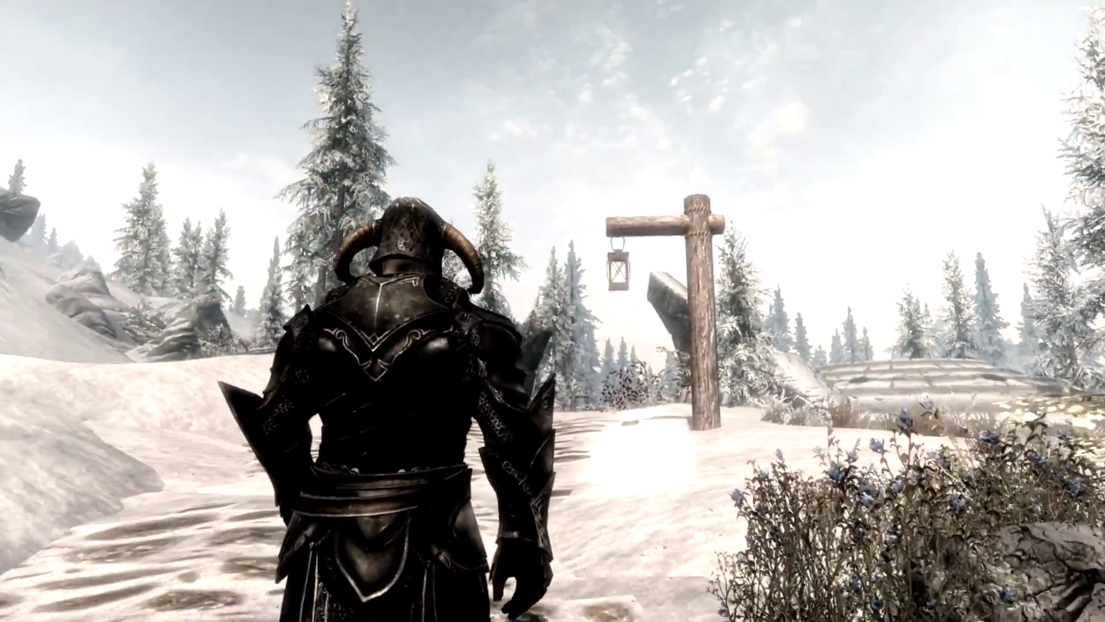
key(w)
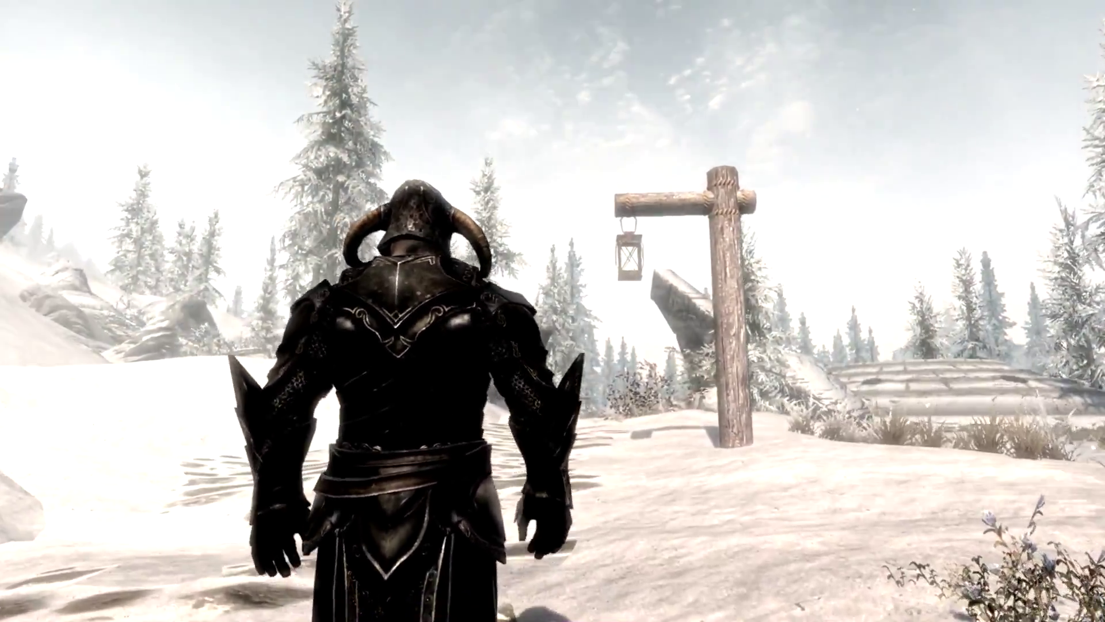
key(w)
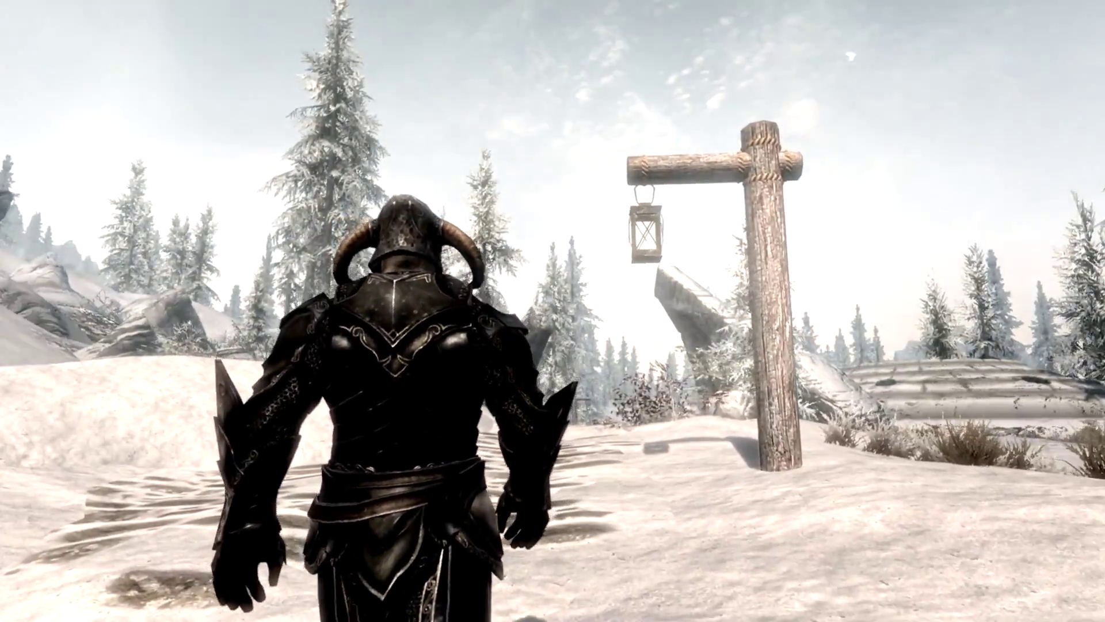
key(w)
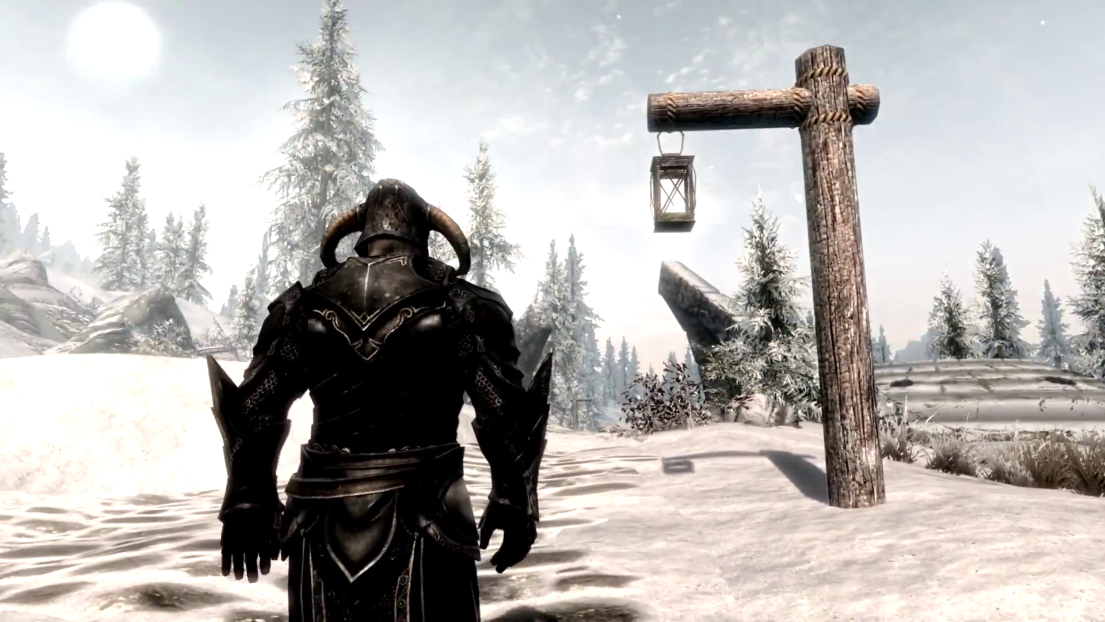